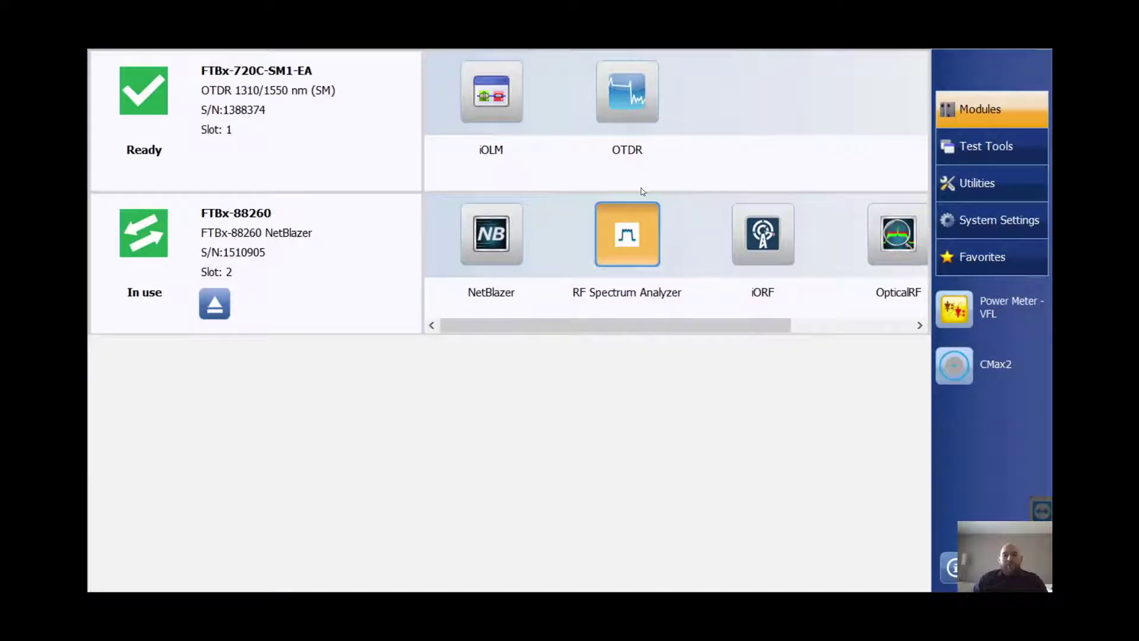
# Launch the RF Spectrum Analyzer, keep RTSA mode, and bring up the FR1 module selection.
pyautogui.click(641, 224)
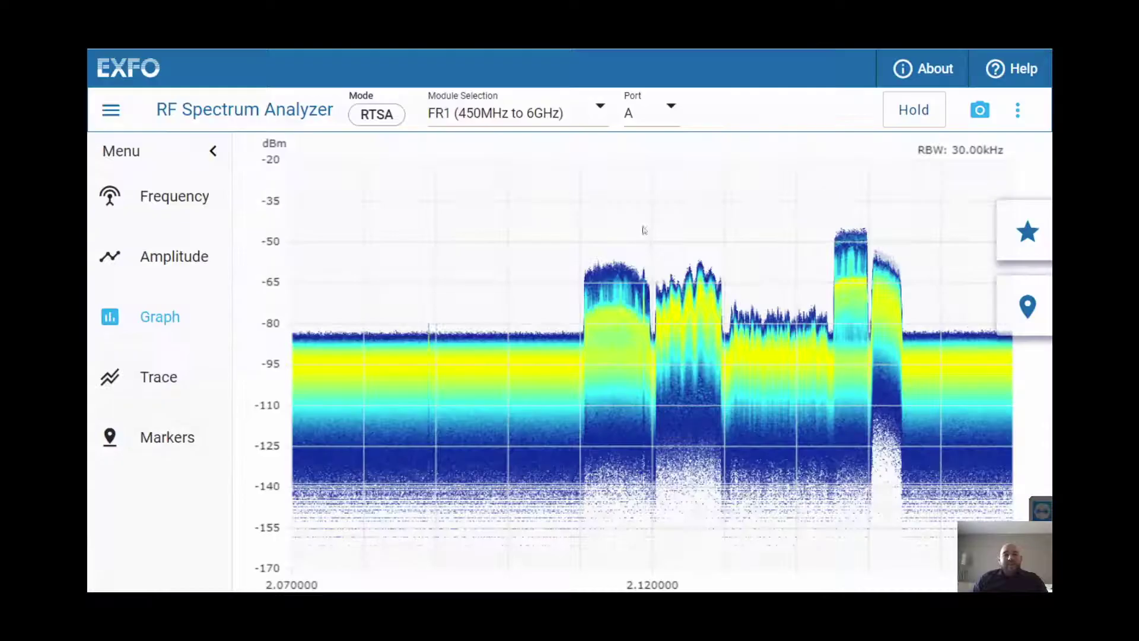
pyautogui.click(376, 115)
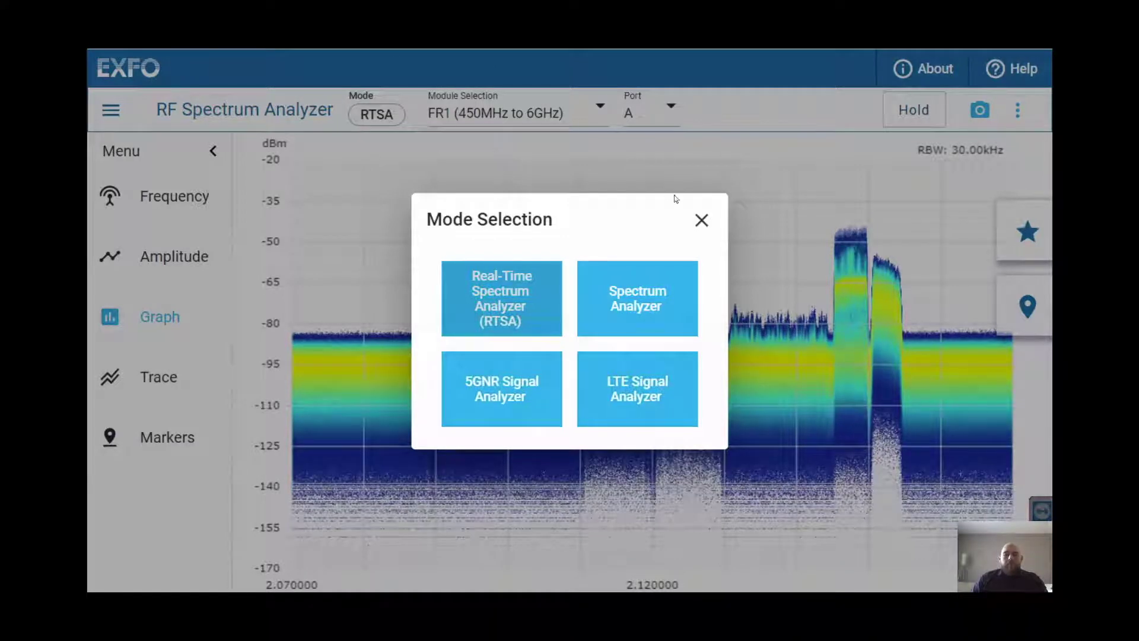
pyautogui.click(701, 220)
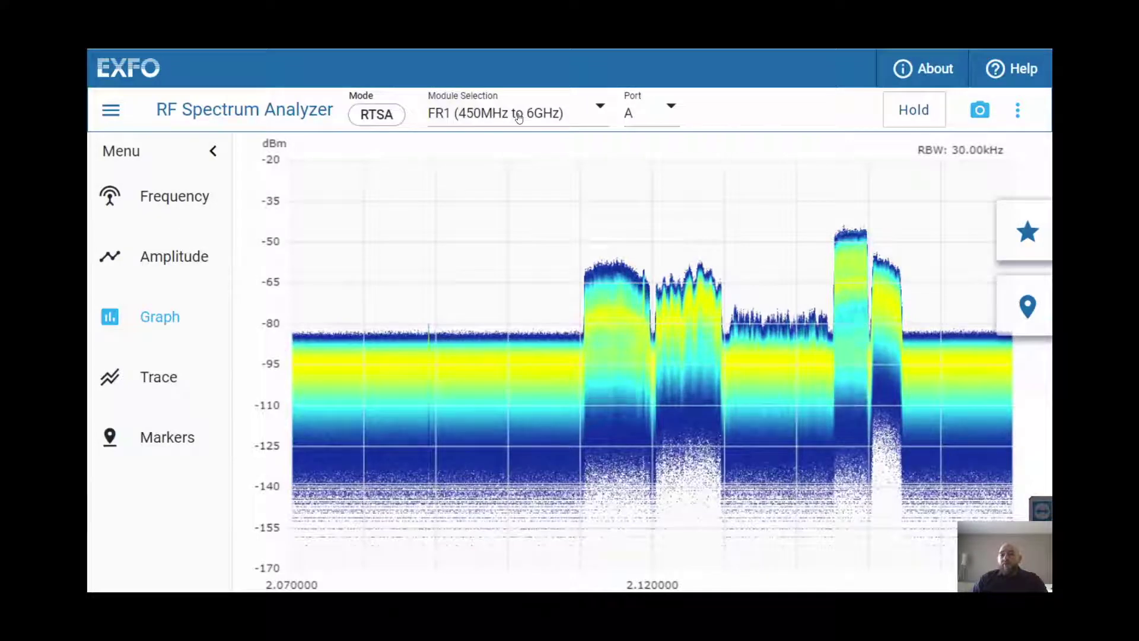
pyautogui.click(518, 117)
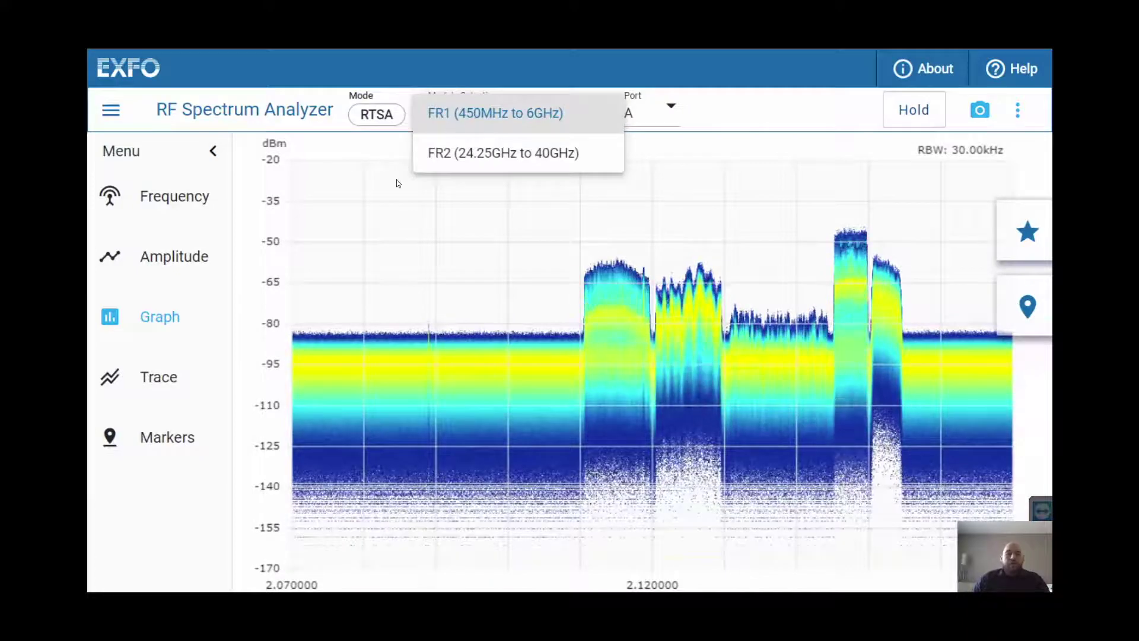
# Keep the FR1 module, enable the spectrogram, and set its amplitude scale to -170 | -21 dBm.
pyautogui.click(389, 196)
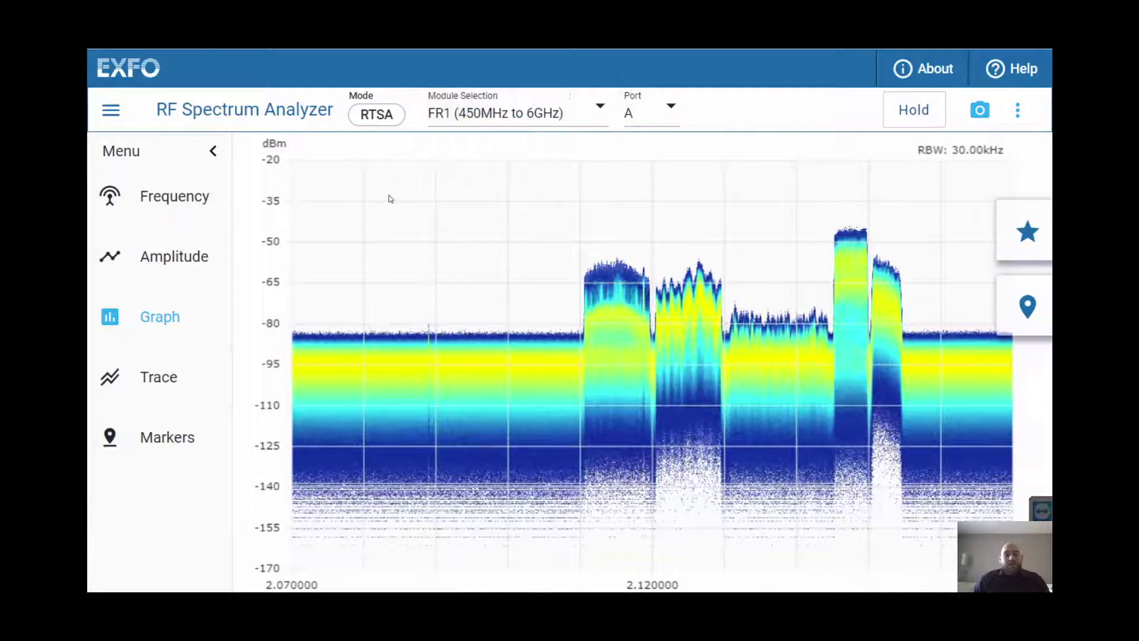
pyautogui.click(160, 324)
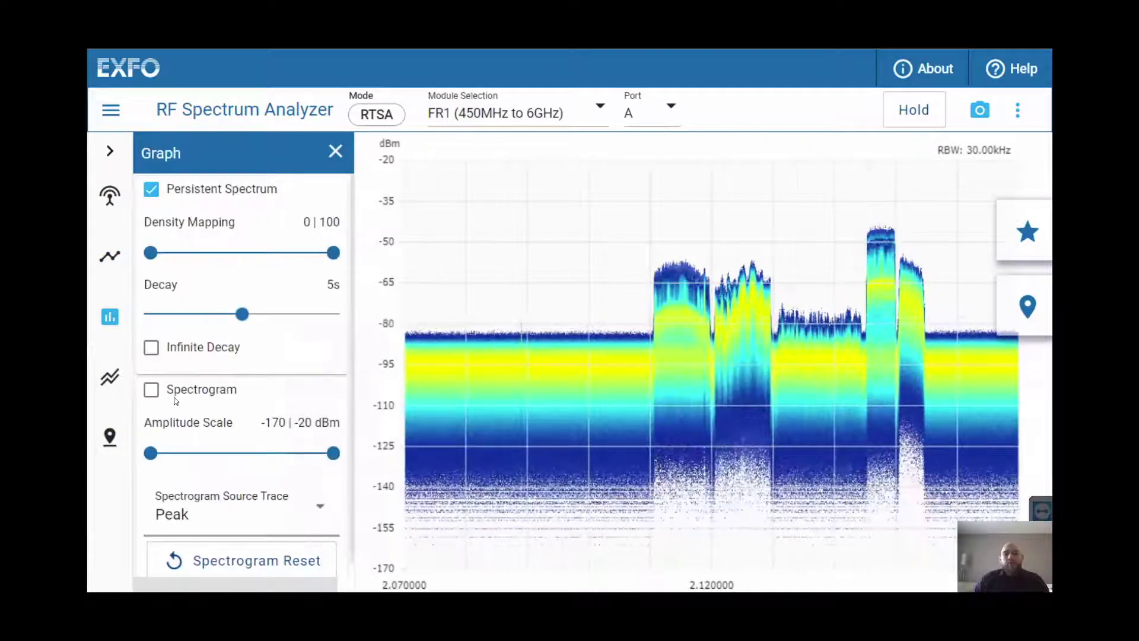
pyautogui.click(152, 391)
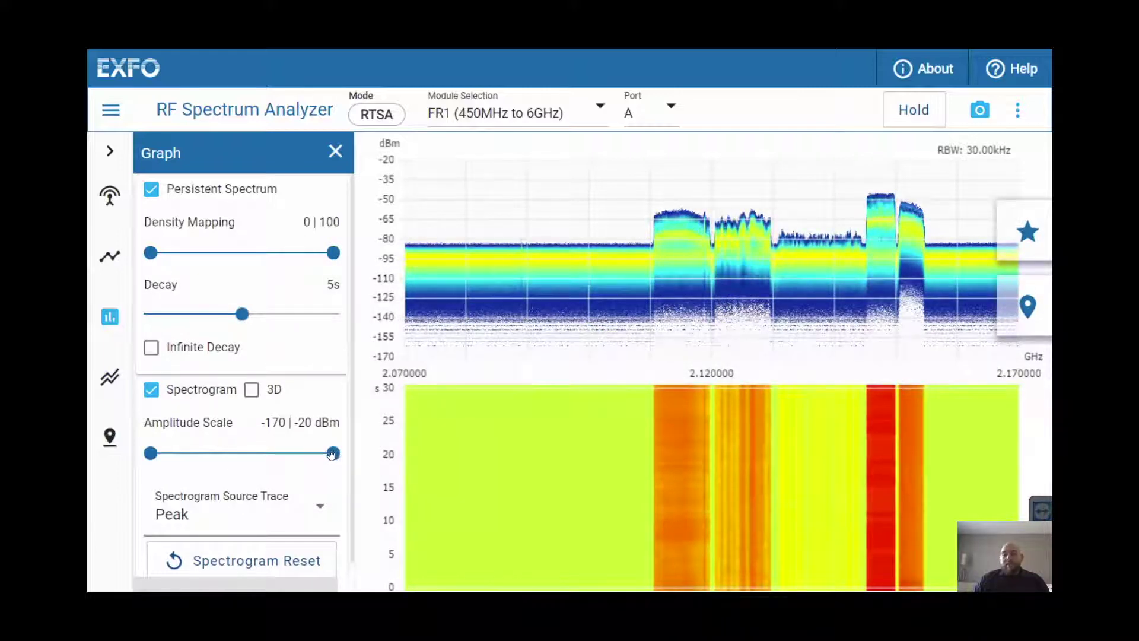
pyautogui.moveTo(332, 454)
pyautogui.mouseDown()
pyautogui.moveTo(298, 457)
pyautogui.moveTo(335, 460)
pyautogui.mouseUp()
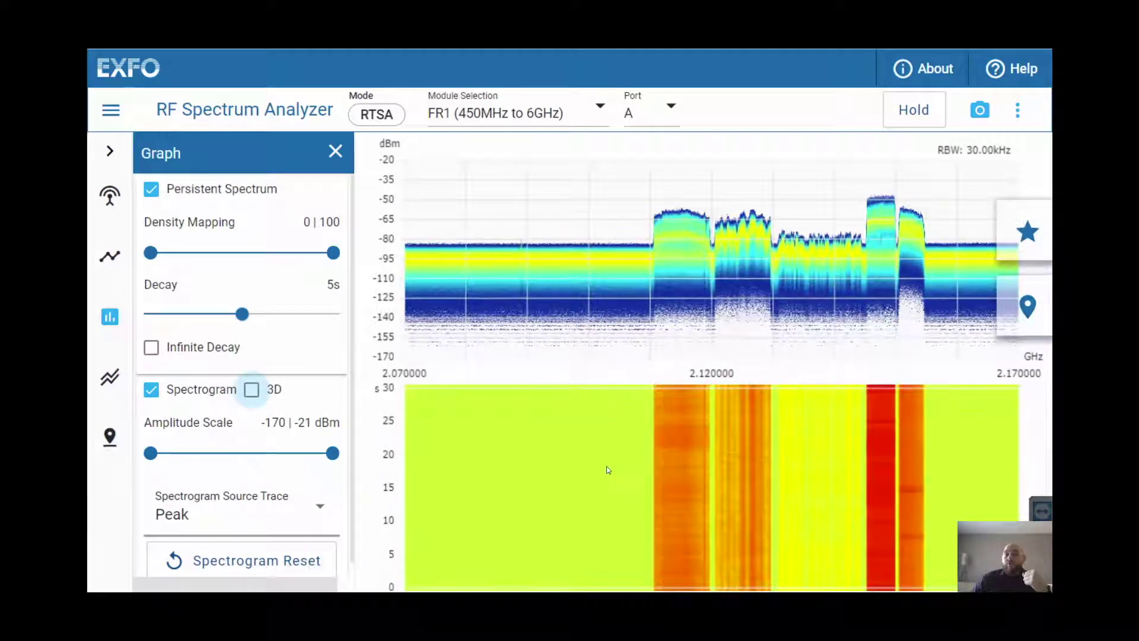
# Show the spectrogram in 3D and switch the Pre-Amp on from Shortcuts.
pyautogui.press('space')
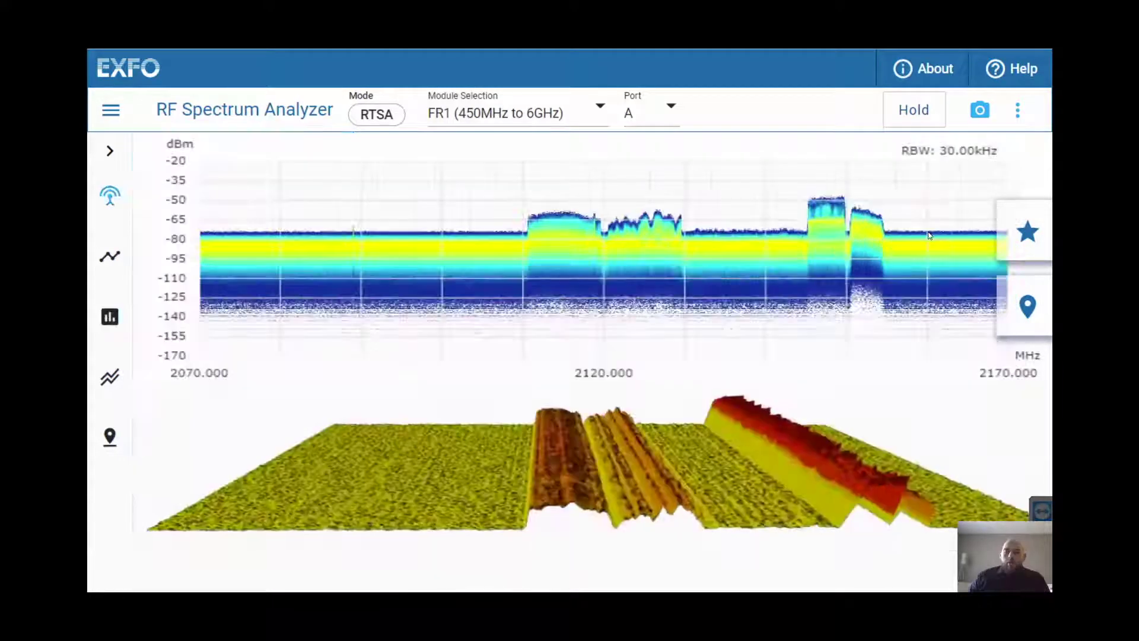
pyautogui.click(1026, 231)
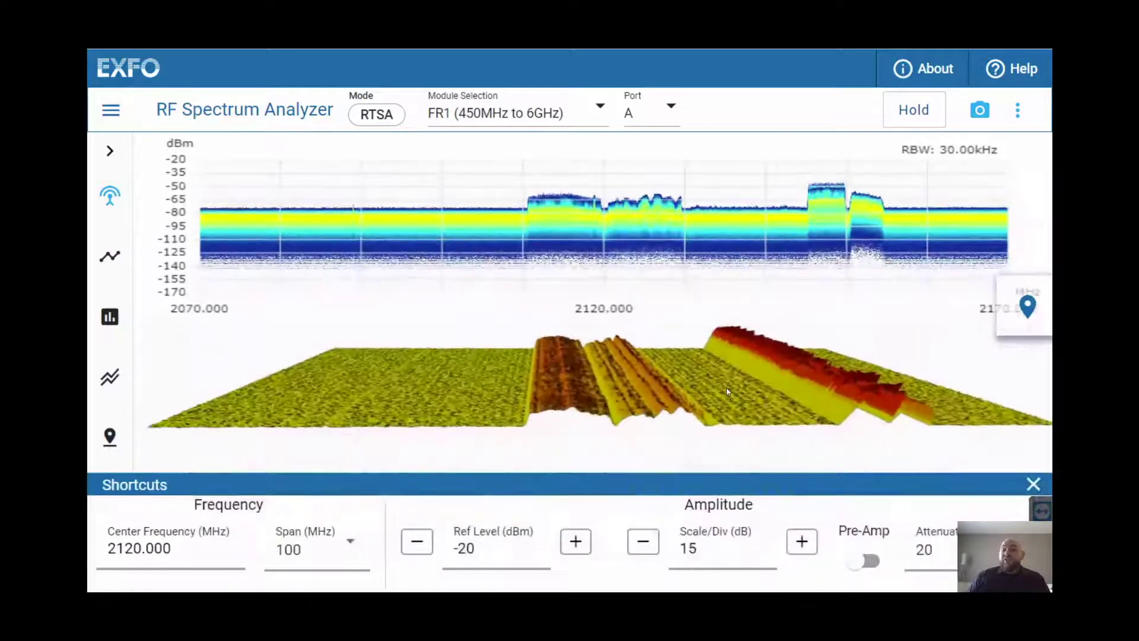
pyautogui.click(866, 560)
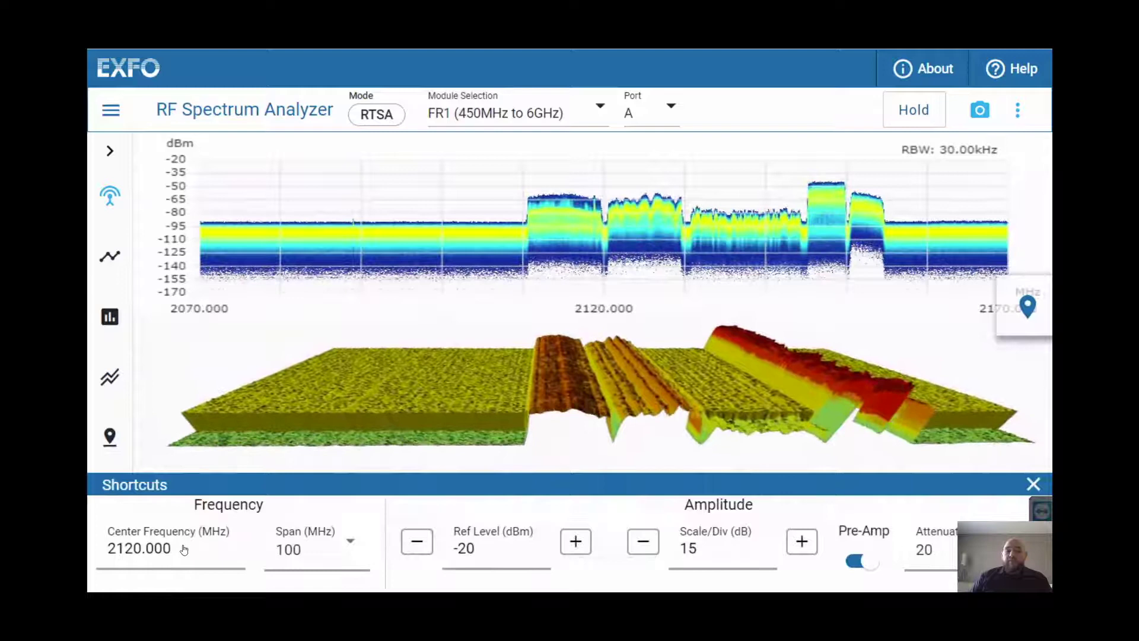
# Set the center frequency to 647.000 MHz (597–697 MHz) and close the Shortcuts panel.
pyautogui.click(184, 550)
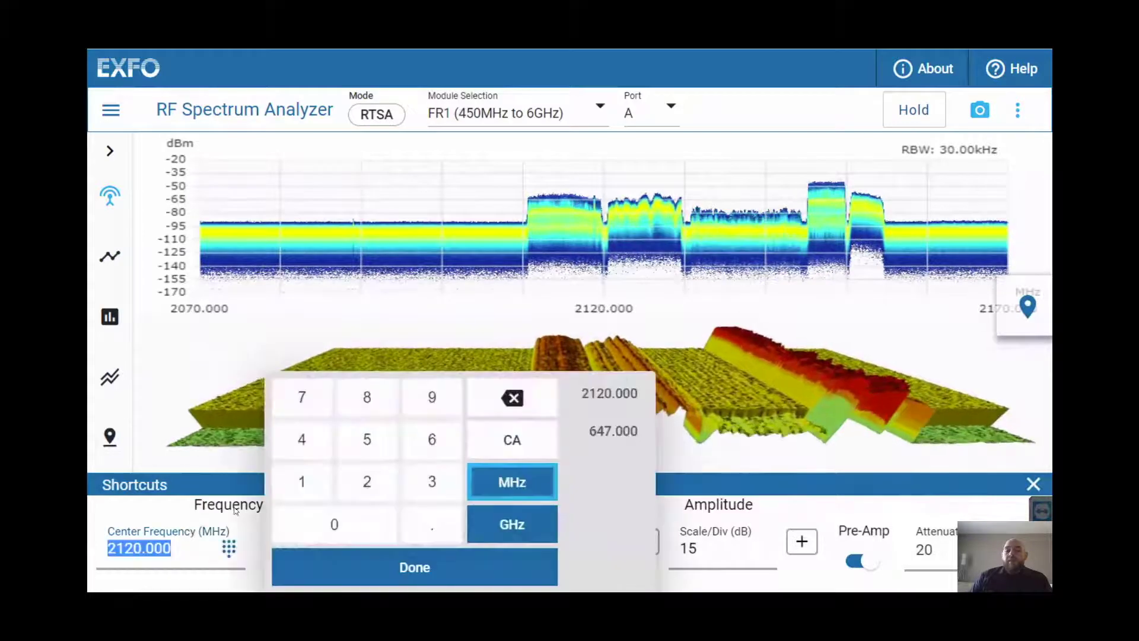
pyautogui.click(611, 433)
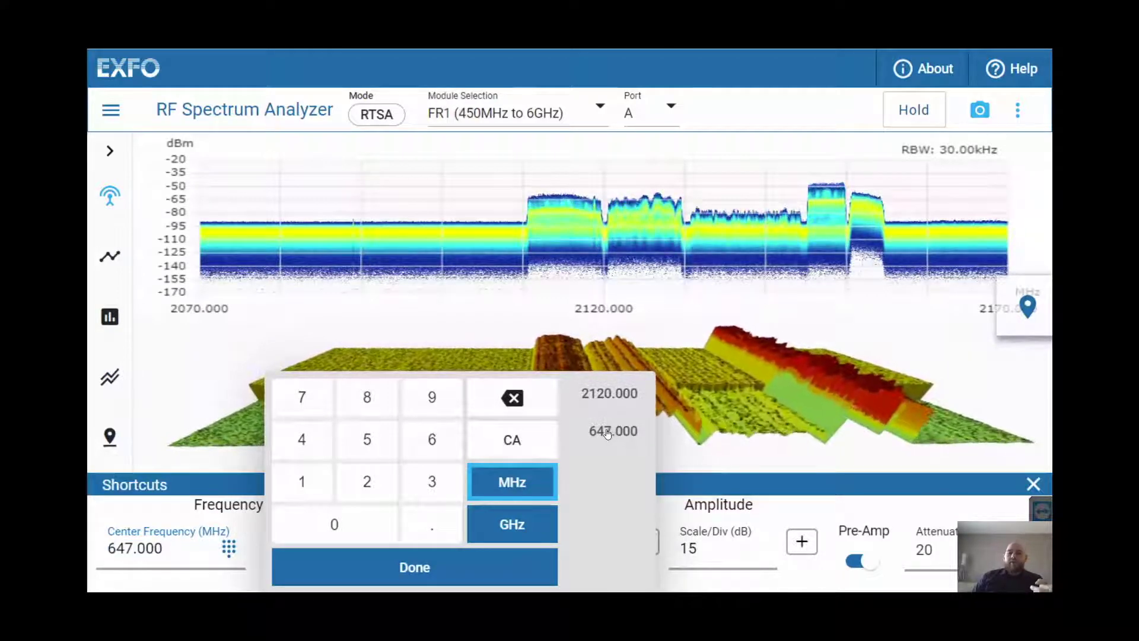
pyautogui.click(429, 567)
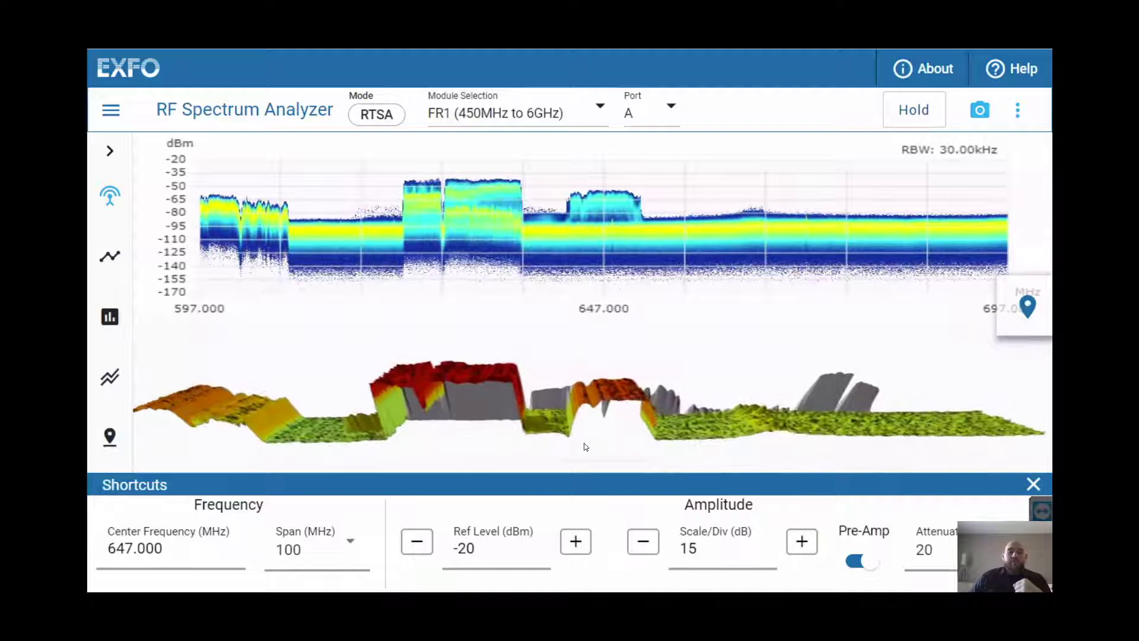
pyautogui.click(1032, 484)
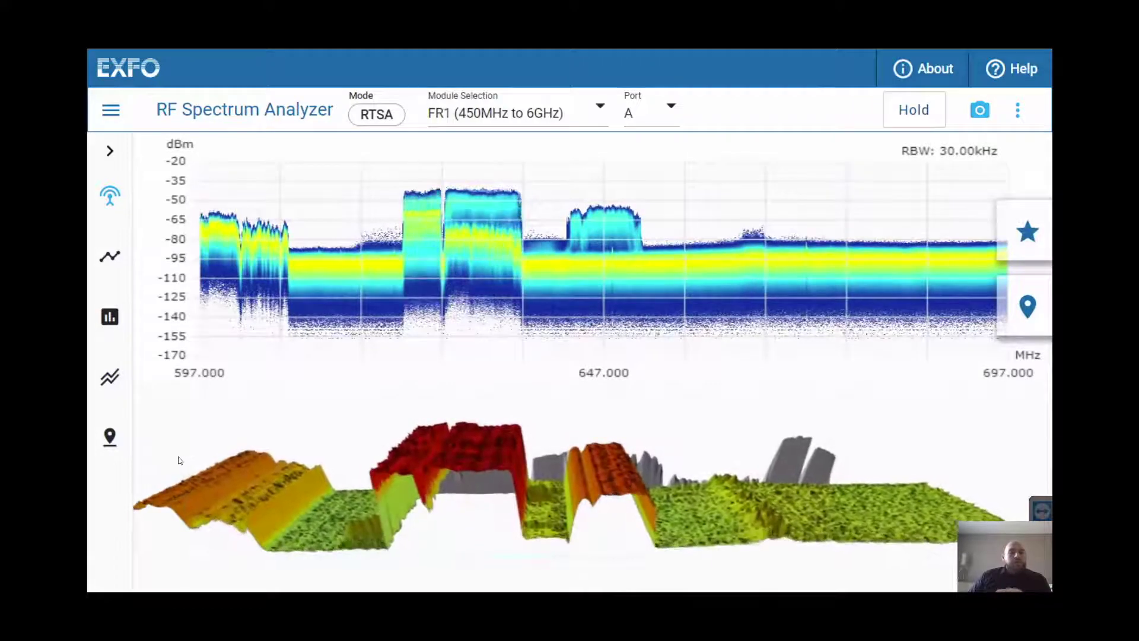
# Enable Marker 1, snap it to the 633.031 MHz peak, and show the markers table.
pyautogui.click(120, 443)
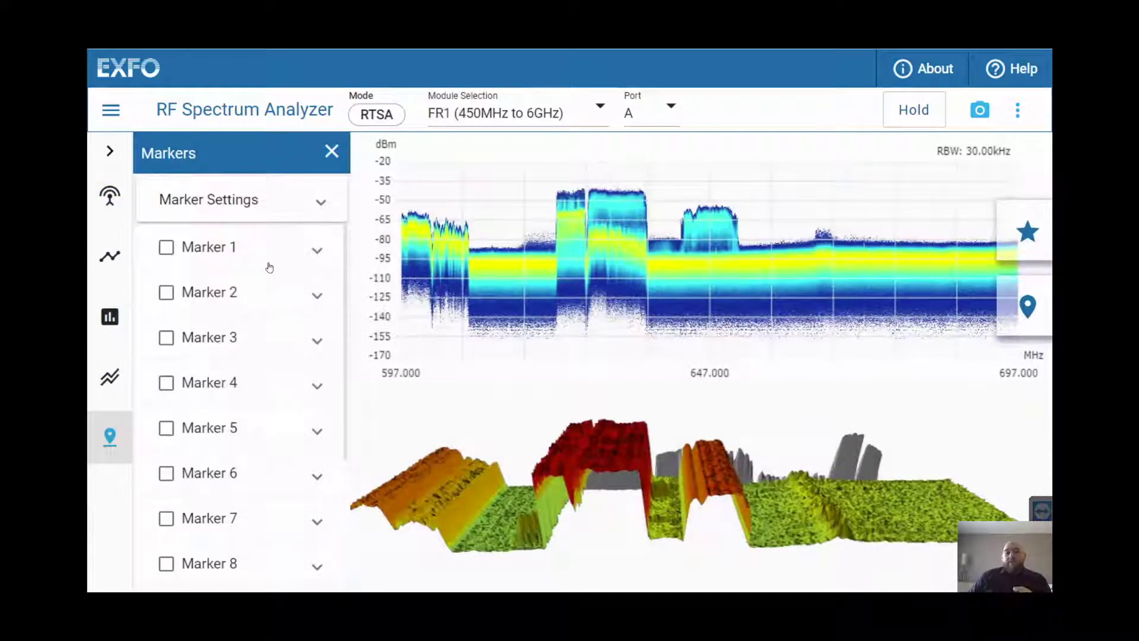
pyautogui.click(318, 251)
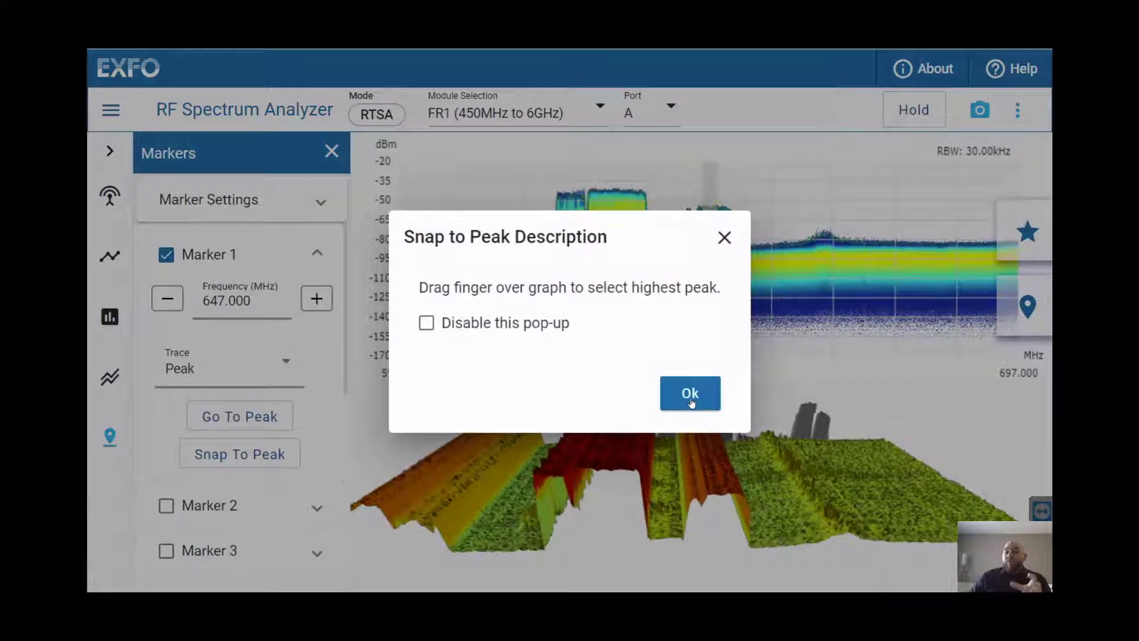
pyautogui.click(689, 396)
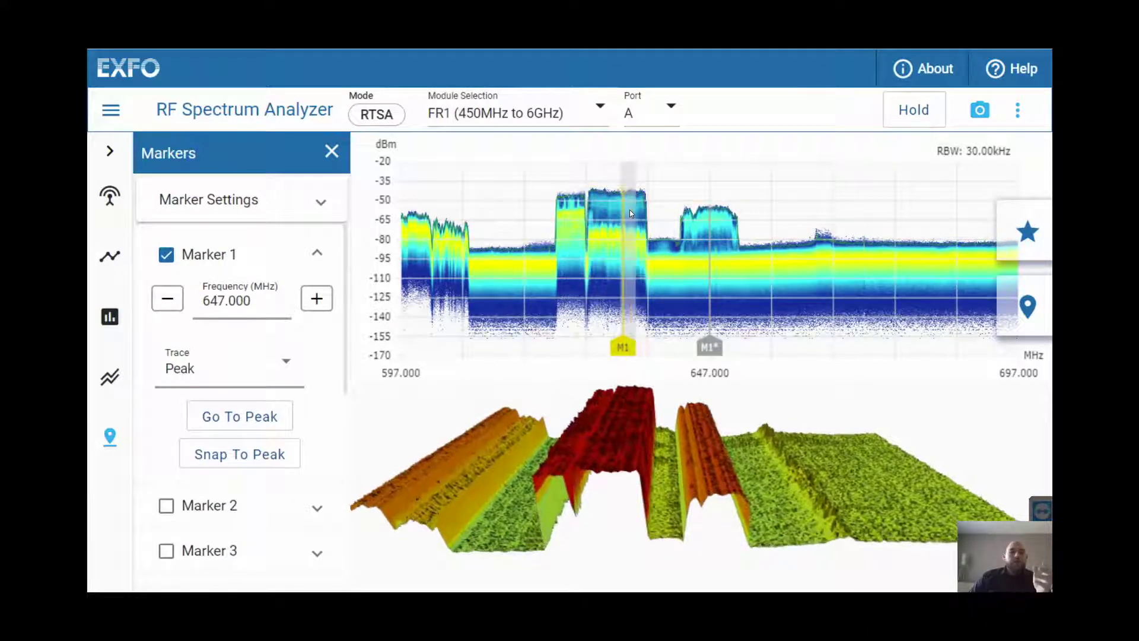
pyautogui.click(628, 224)
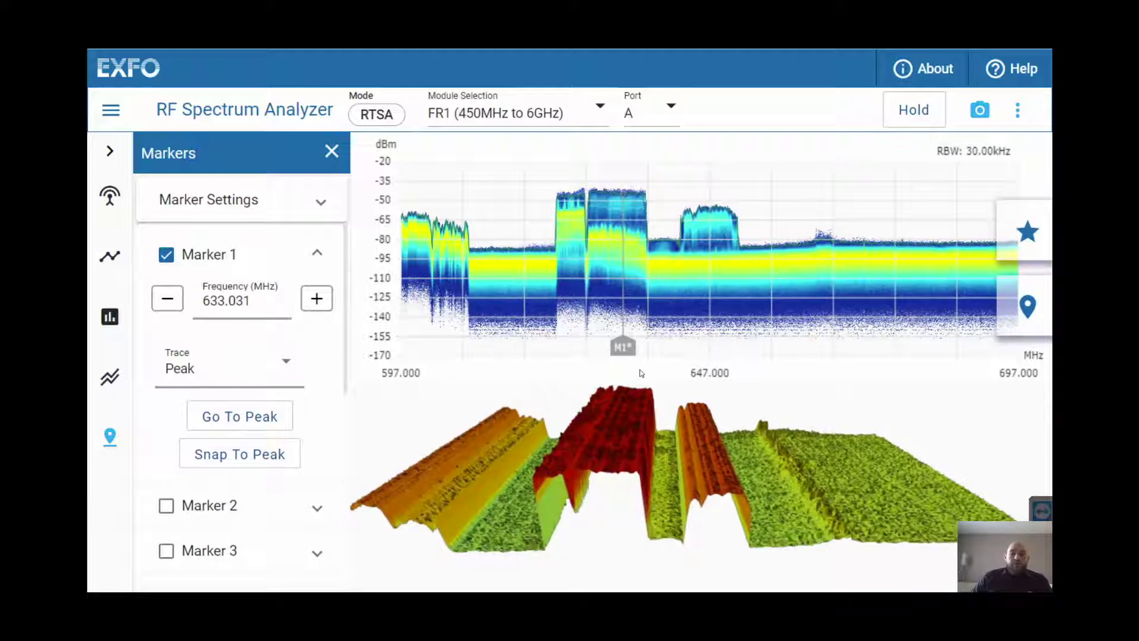
pyautogui.click(1031, 306)
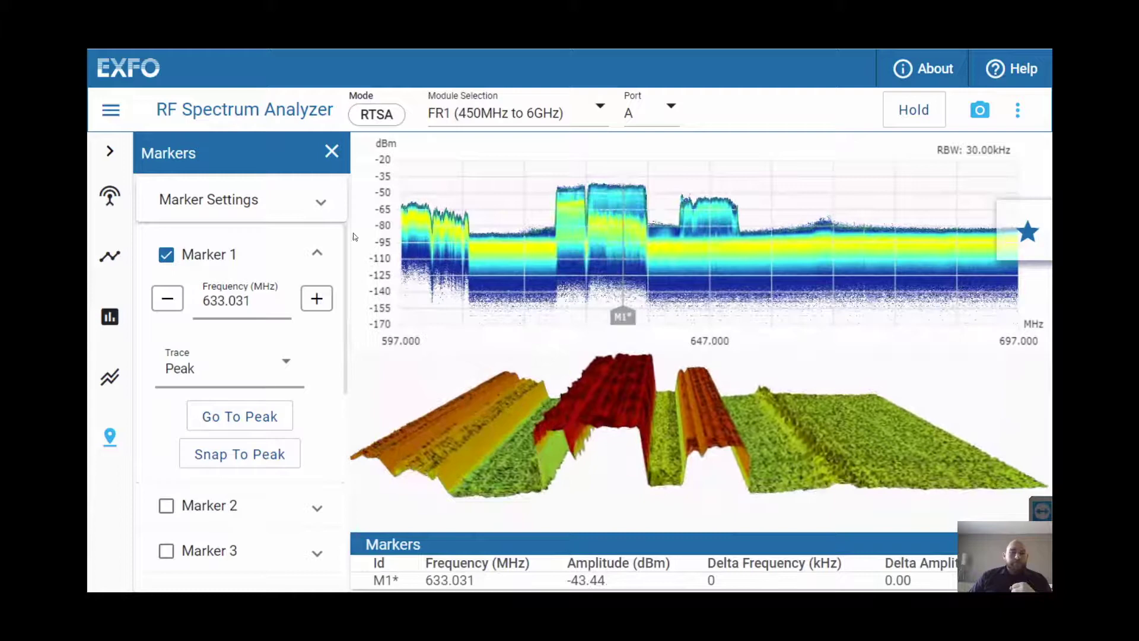
# Turn on the marker's audible tone and raise its level range to -71 | -26 dBm.
pyautogui.click(316, 252)
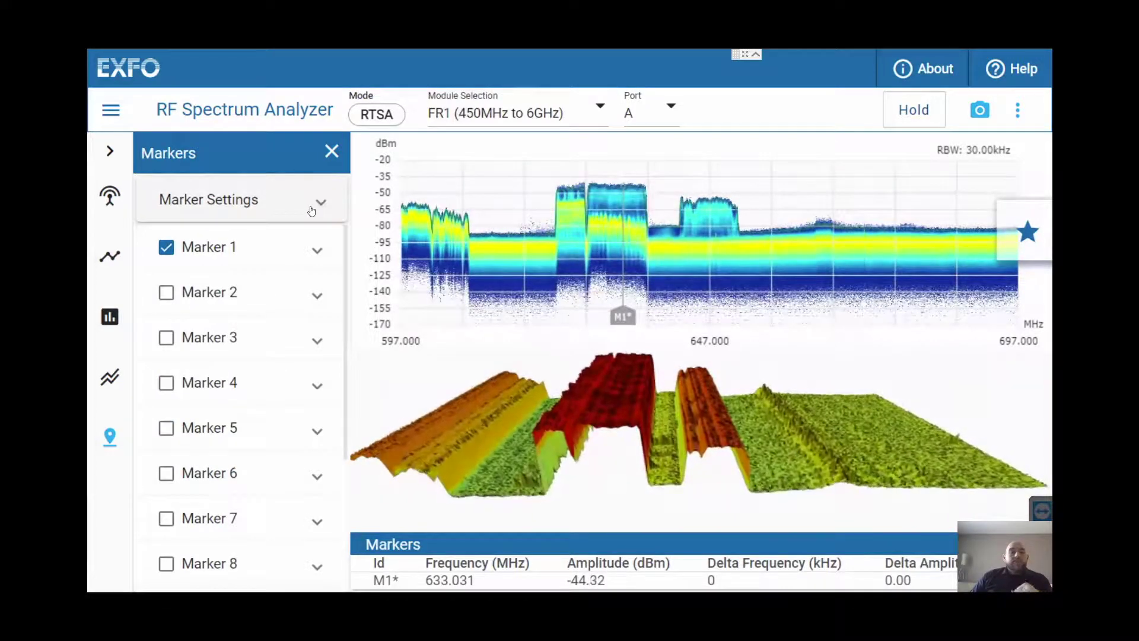
pyautogui.click(289, 202)
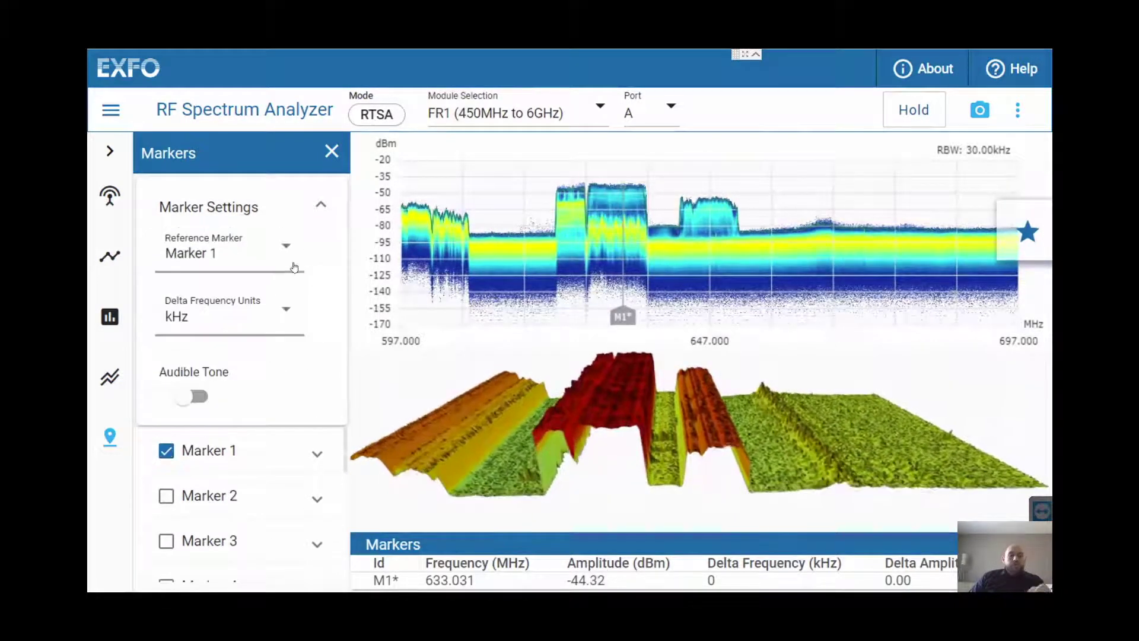
pyautogui.click(201, 396)
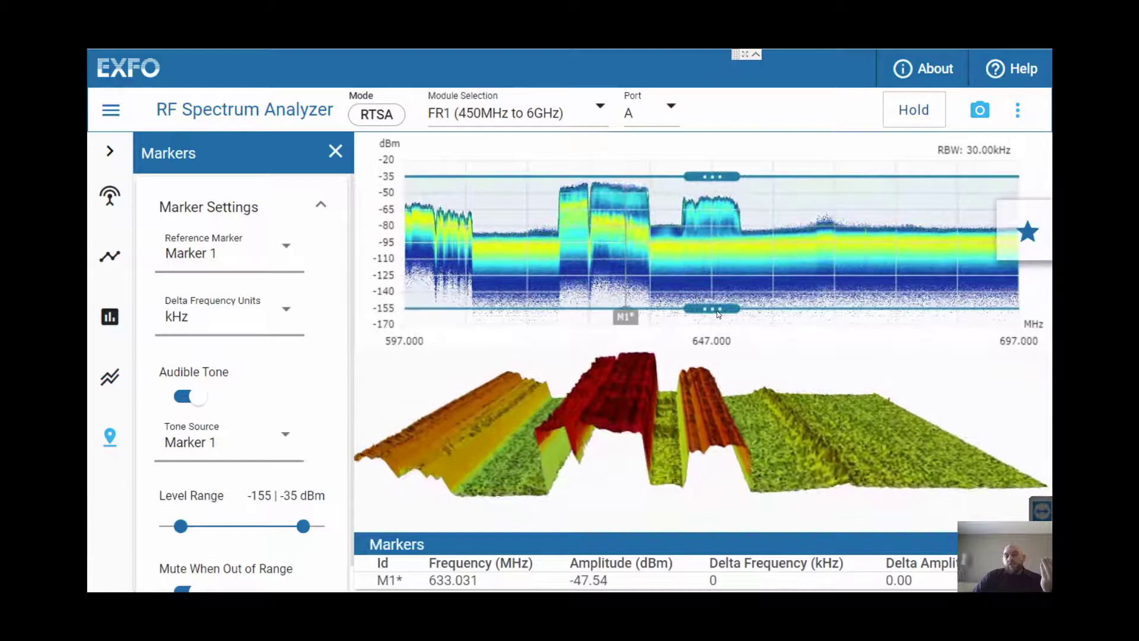
pyautogui.moveTo(719, 307); pyautogui.dragTo(720, 229)
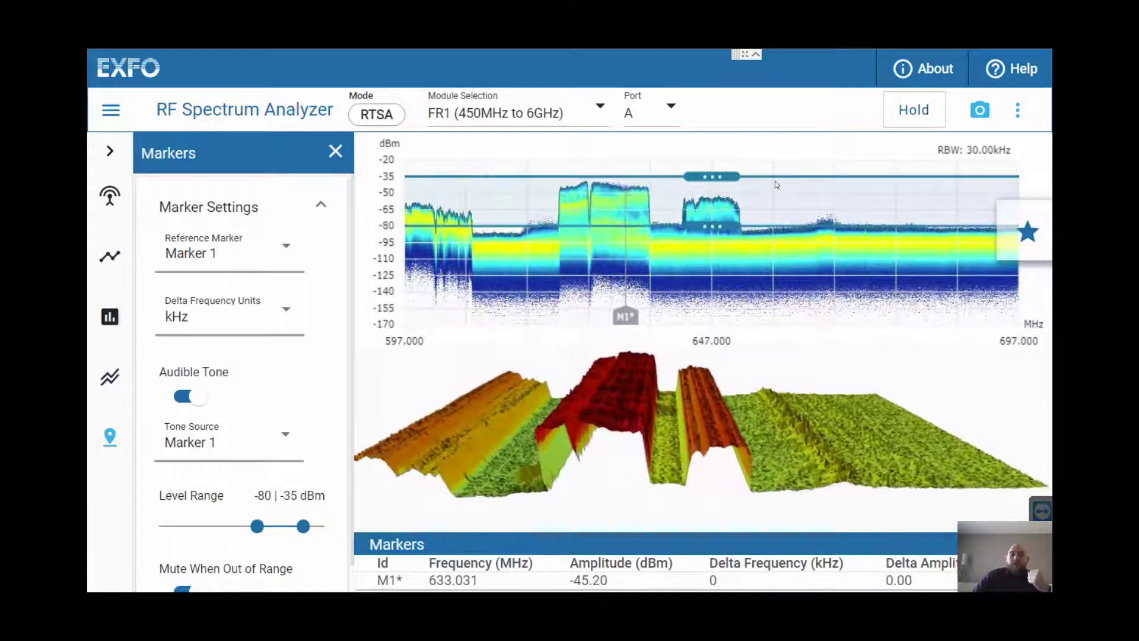
pyautogui.moveTo(759, 193)
pyautogui.mouseDown()
pyautogui.moveTo(753, 211)
pyautogui.moveTo(753, 178)
pyautogui.mouseUp()
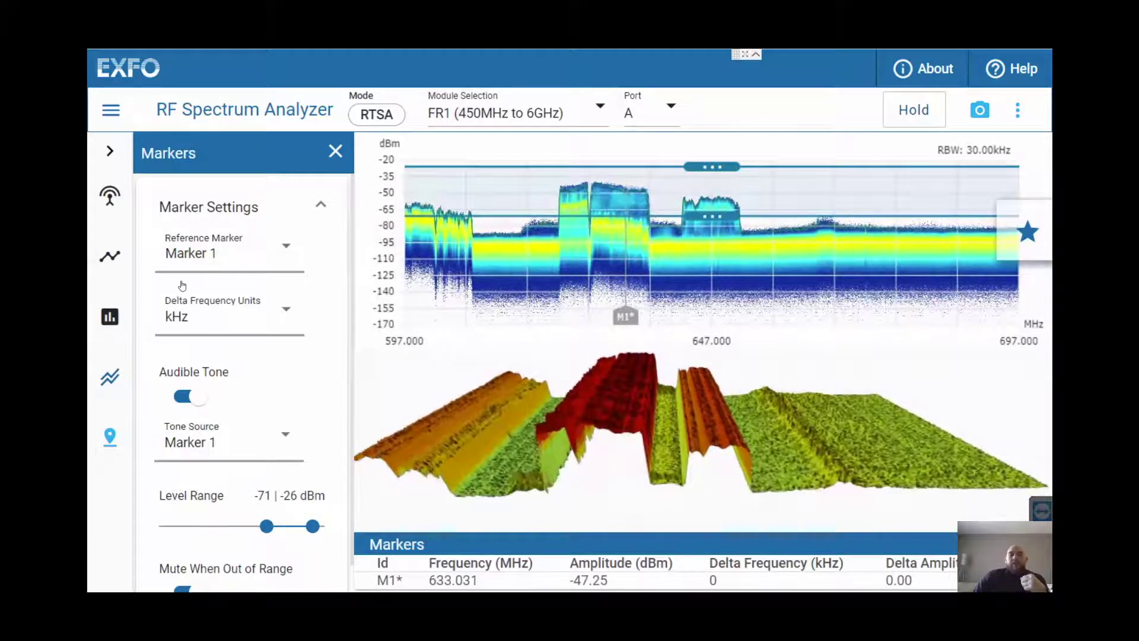
# Switch to 5GNR Signal Analyzer mode and show its frequency settings.
pyautogui.click(374, 115)
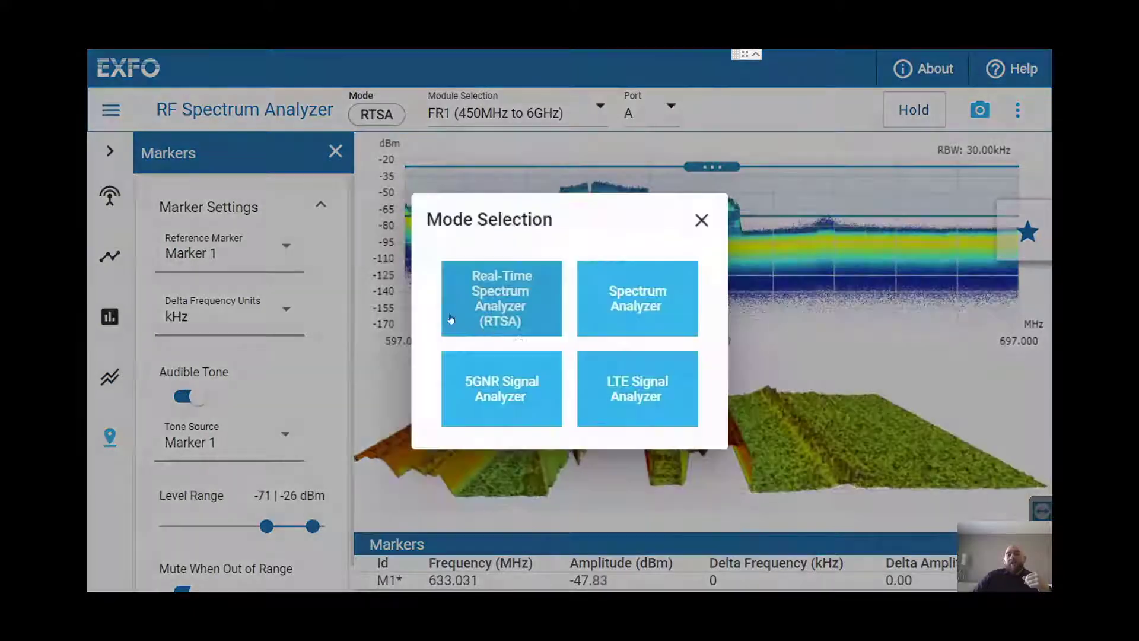
pyautogui.click(507, 403)
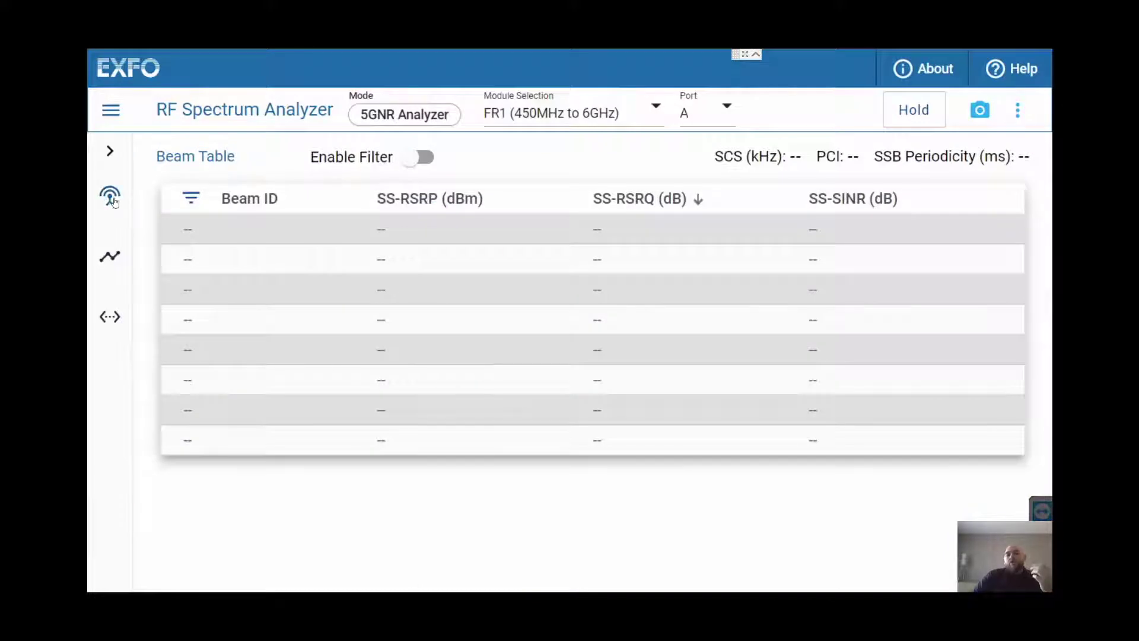
pyautogui.click(131, 213)
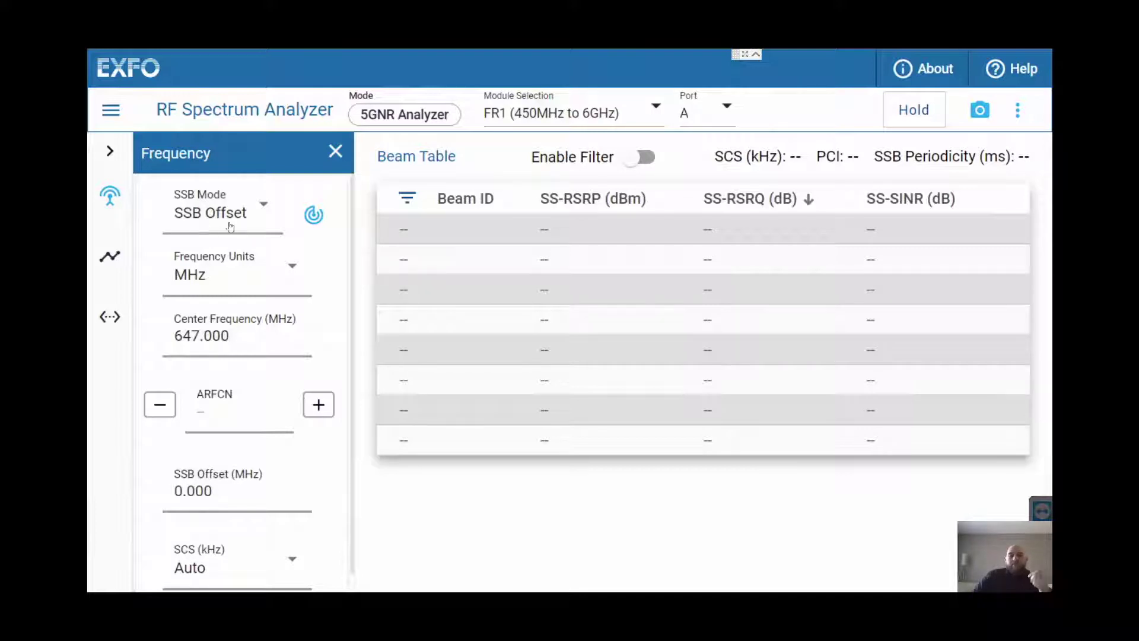
# Configure the SSB scanner to search by Band, with band n71 selected.
pyautogui.click(316, 216)
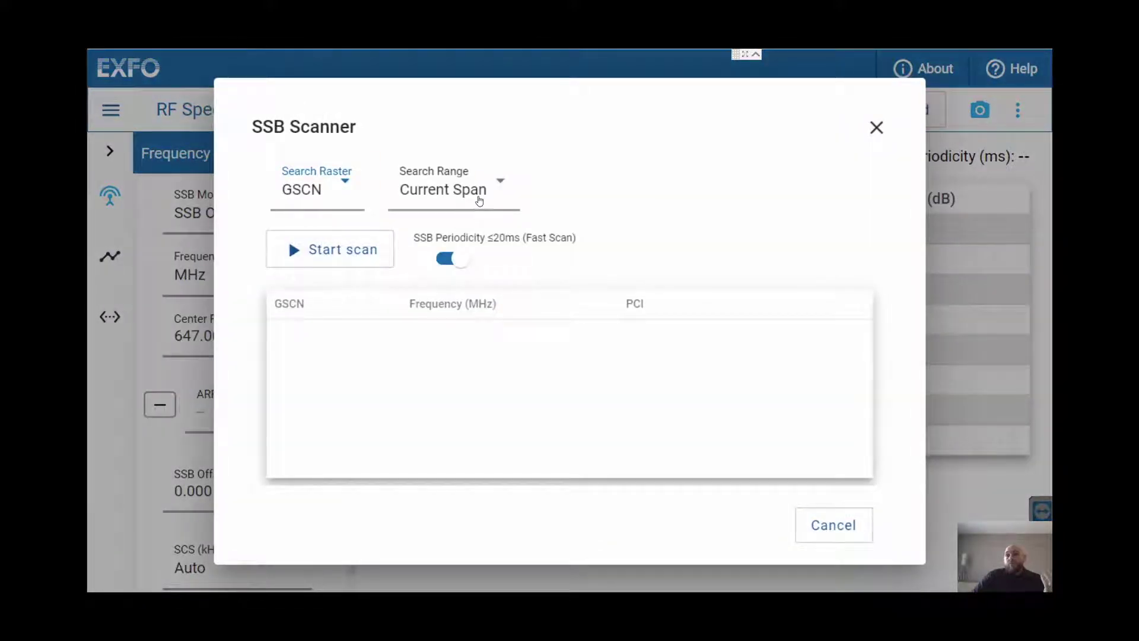
pyautogui.click(444, 215)
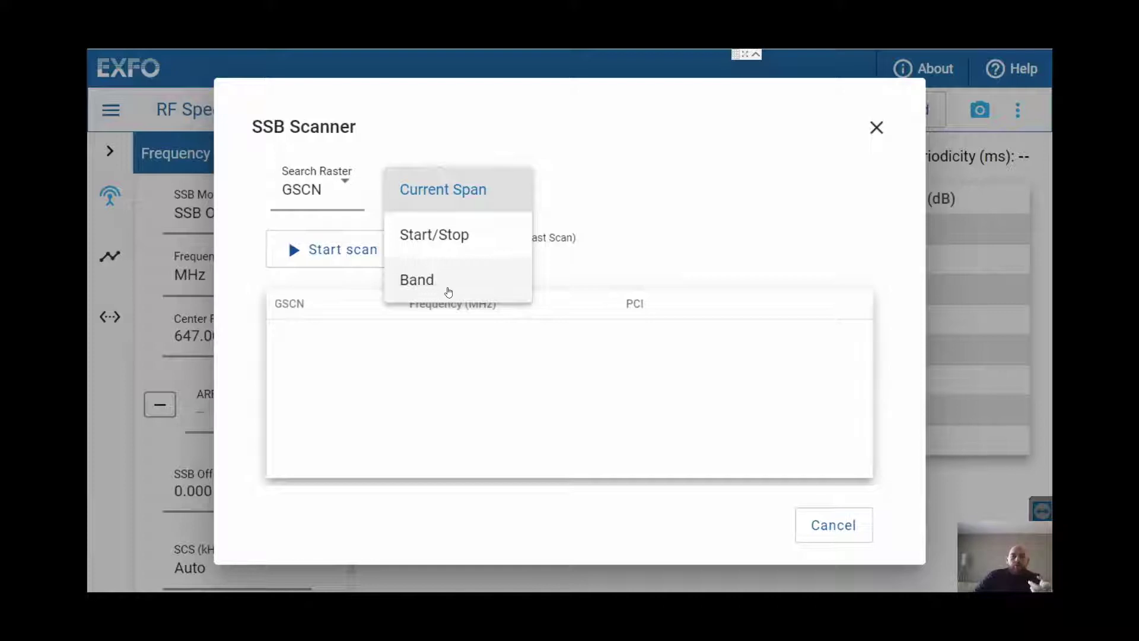
pyautogui.click(447, 293)
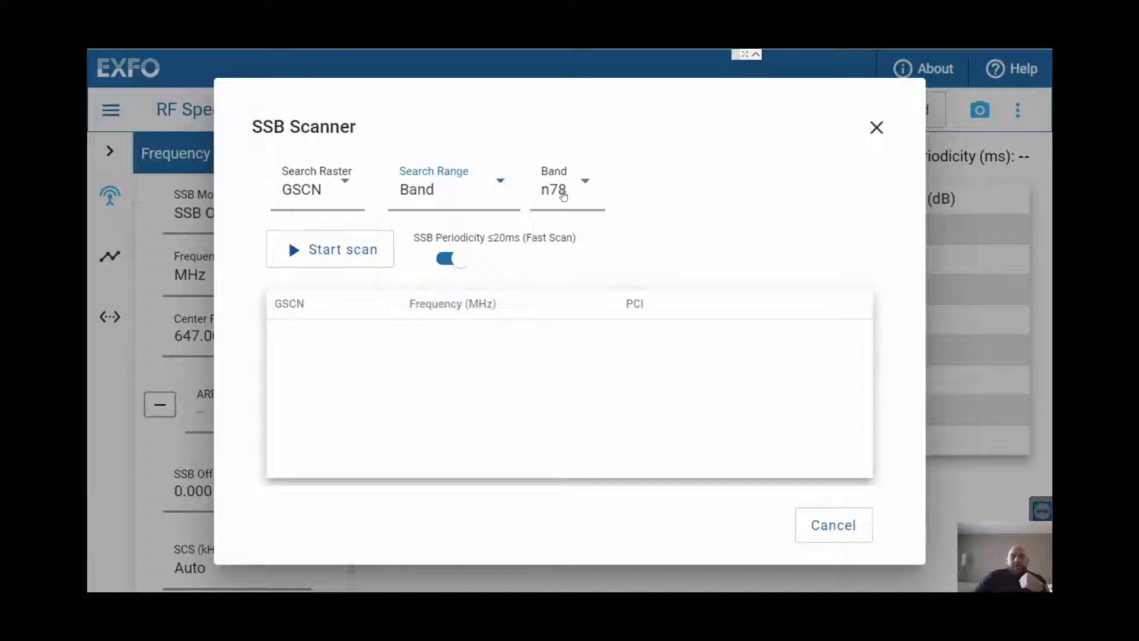
pyautogui.click(562, 196)
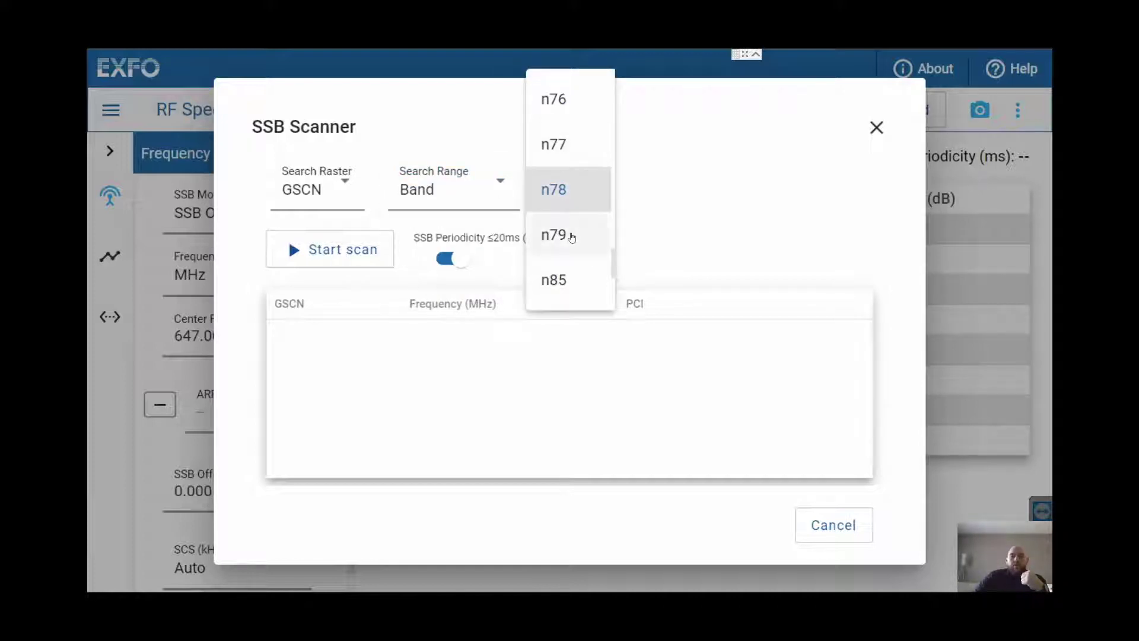
pyautogui.scroll(3, 568, 237)
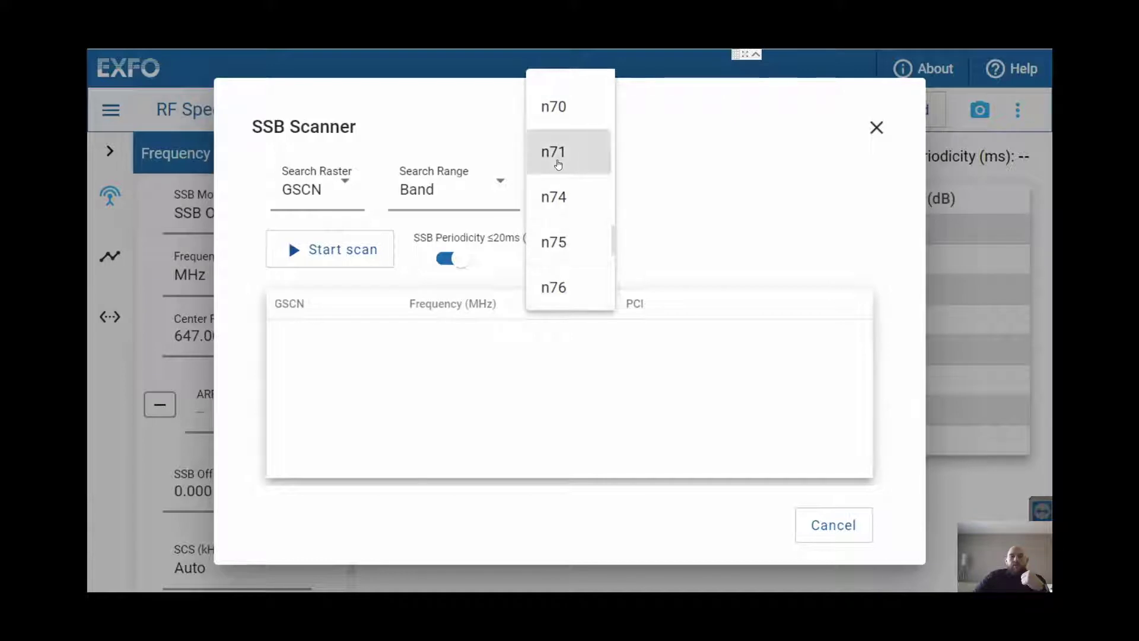
pyautogui.click(558, 164)
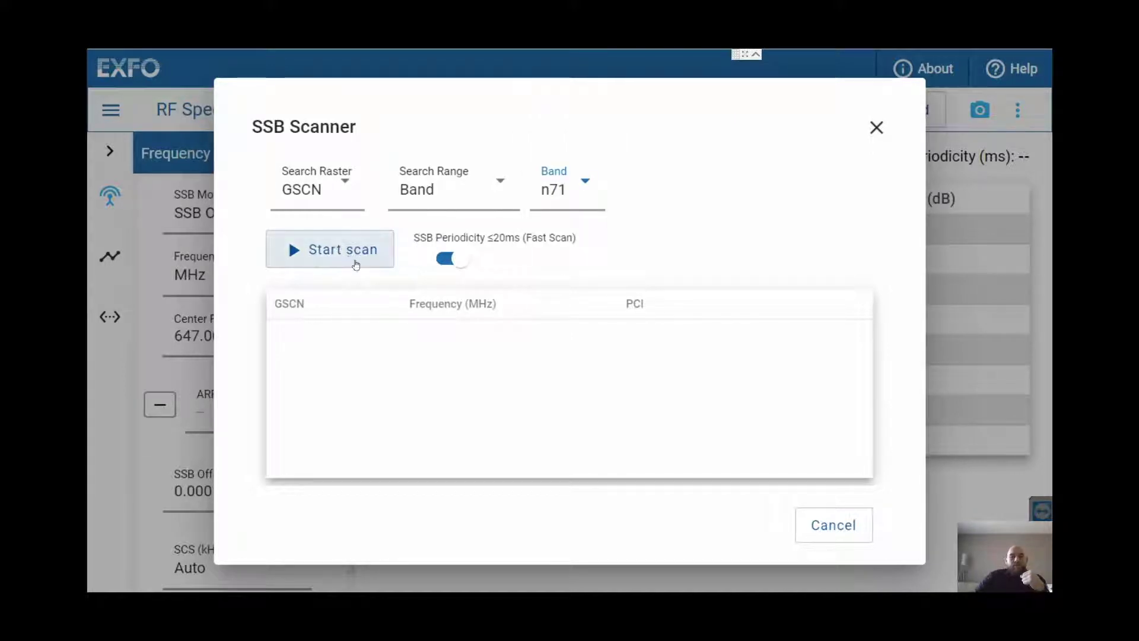
# Scan band n71 and lock onto GSCN 1580 (PCI 283, 632.450 MHz).
pyautogui.click(342, 254)
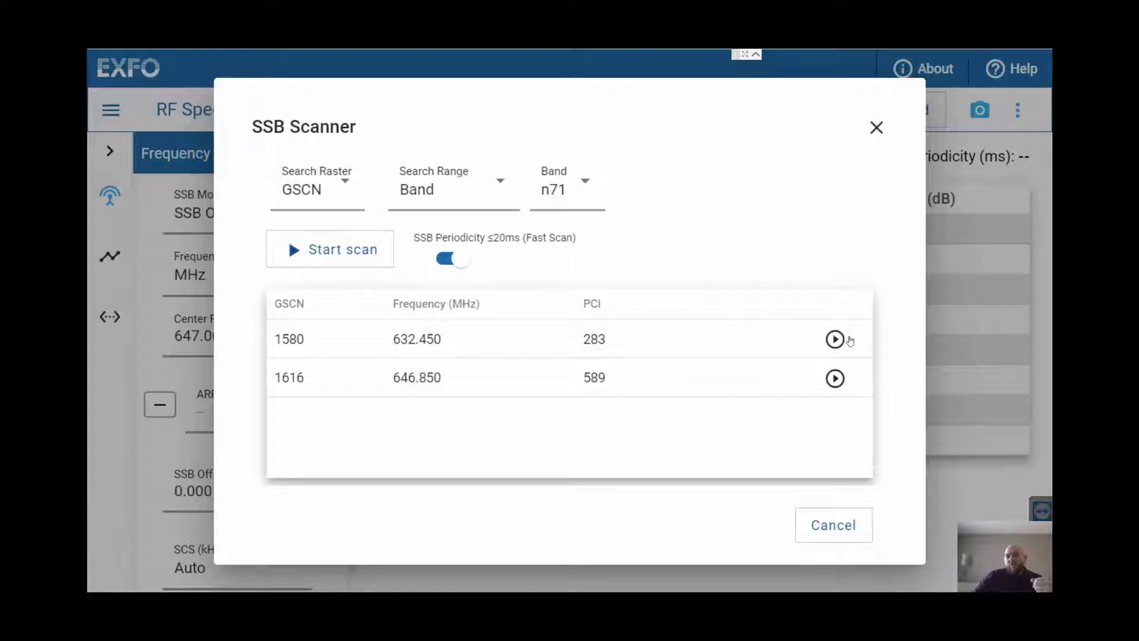
pyautogui.click(835, 340)
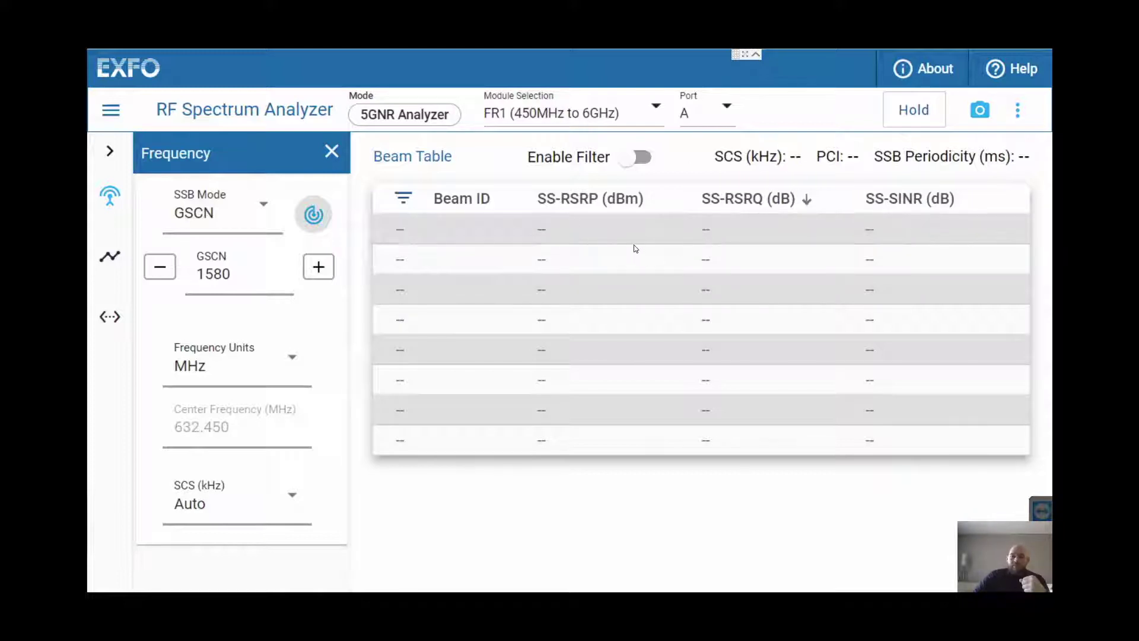
# Switch back to Real-Time Spectrum Analyzer mode, centred on 632.450 MHz.
pyautogui.click(435, 110)
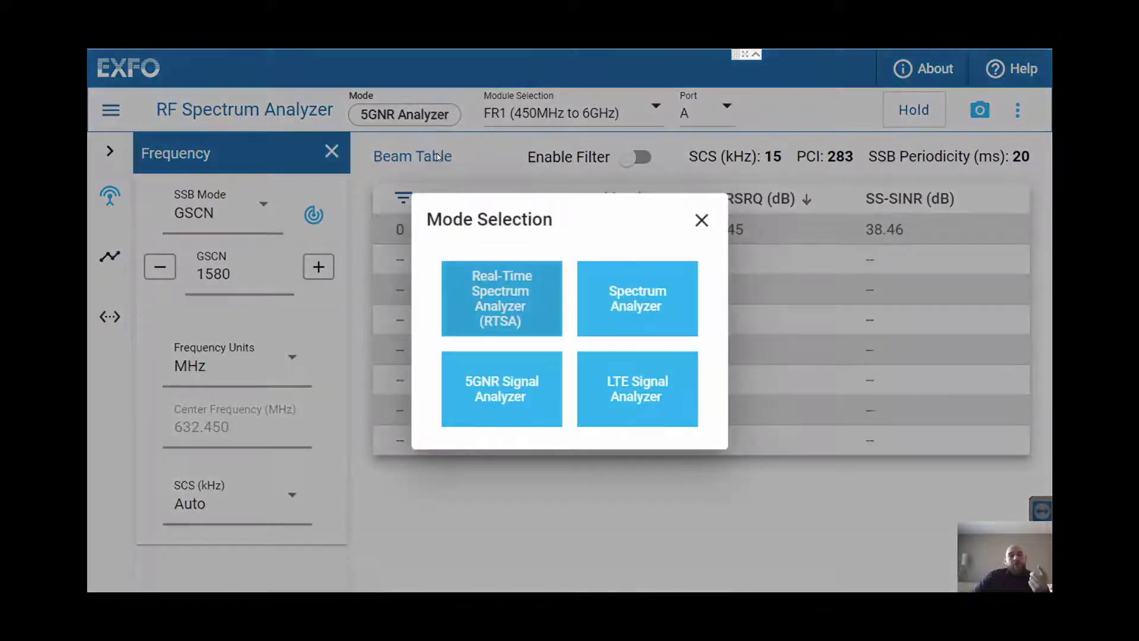
pyautogui.click(514, 299)
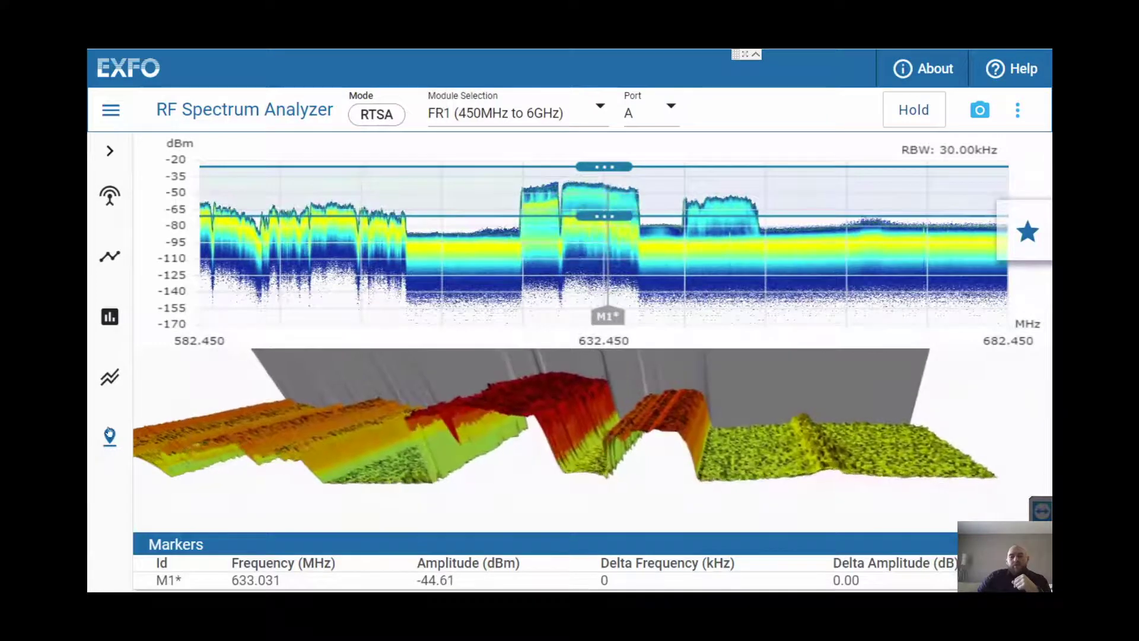
# Switch to Spectrum Analyzer mode and bring up the Sweep gate settings (Internal, 5000 µs).
pyautogui.click(378, 117)
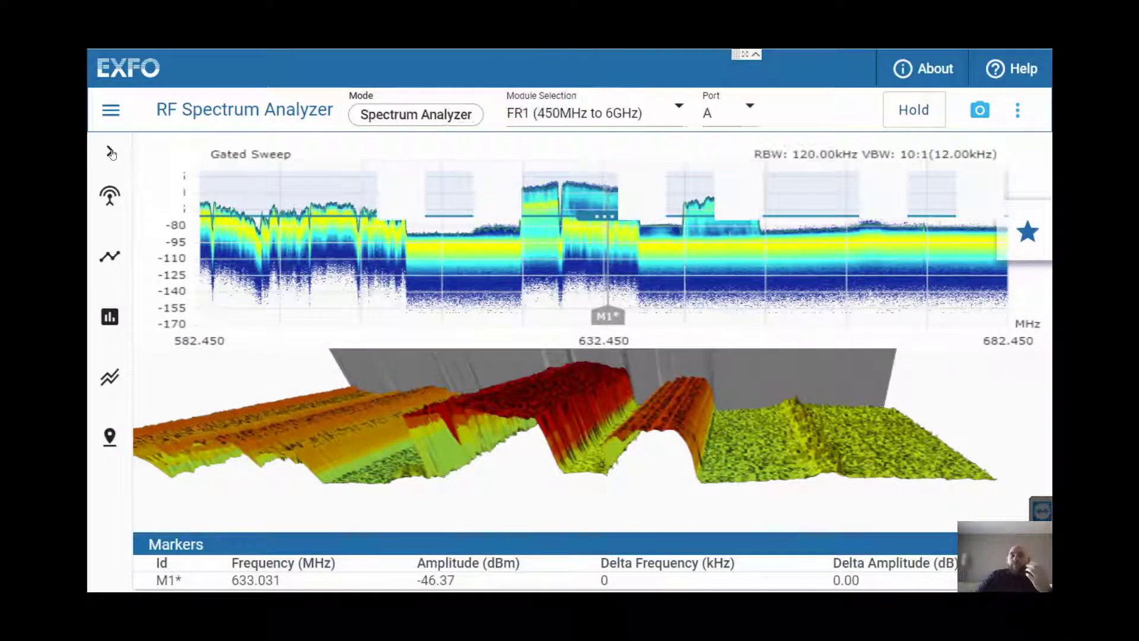
pyautogui.click(111, 152)
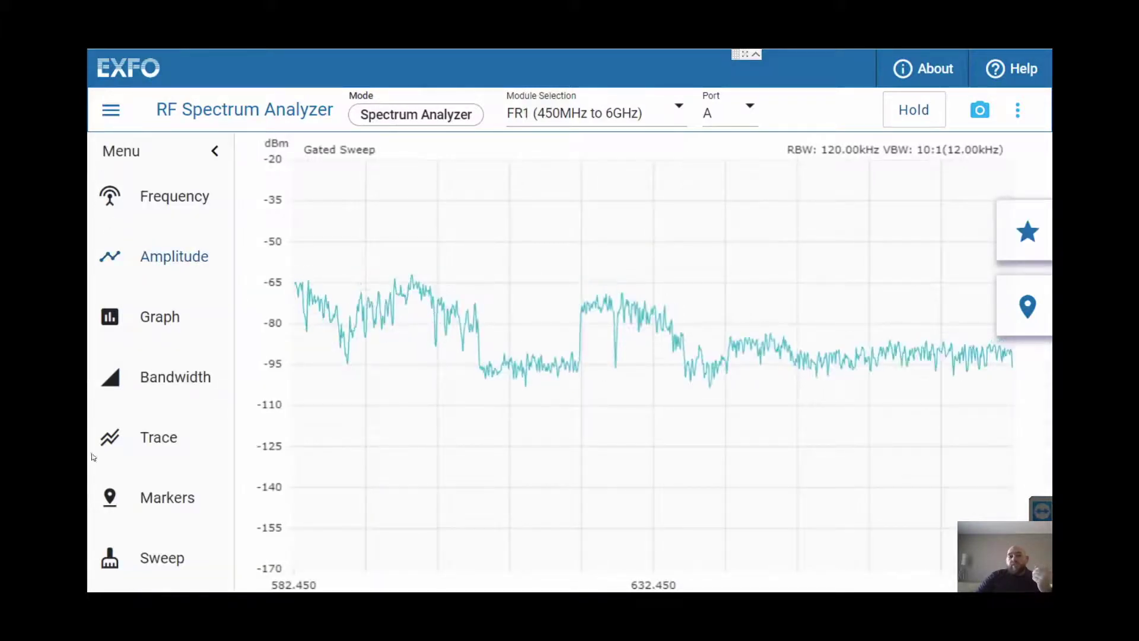
pyautogui.click(165, 547)
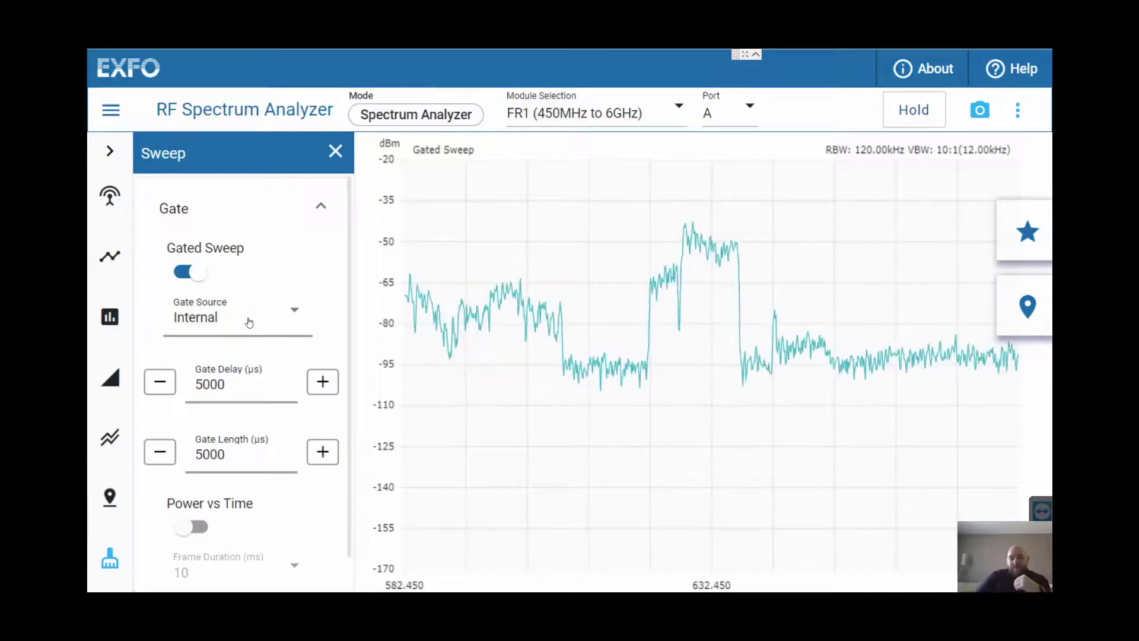
# Set the gate source to 5G and scroll down to the SSB sync settings.
pyautogui.click(247, 319)
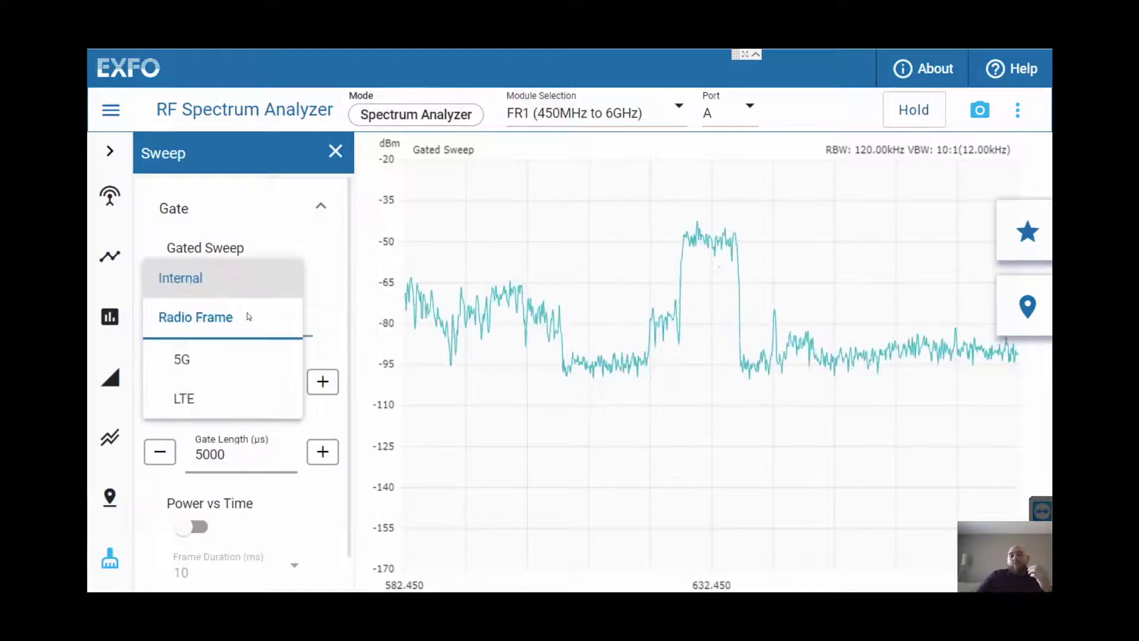
pyautogui.click(217, 365)
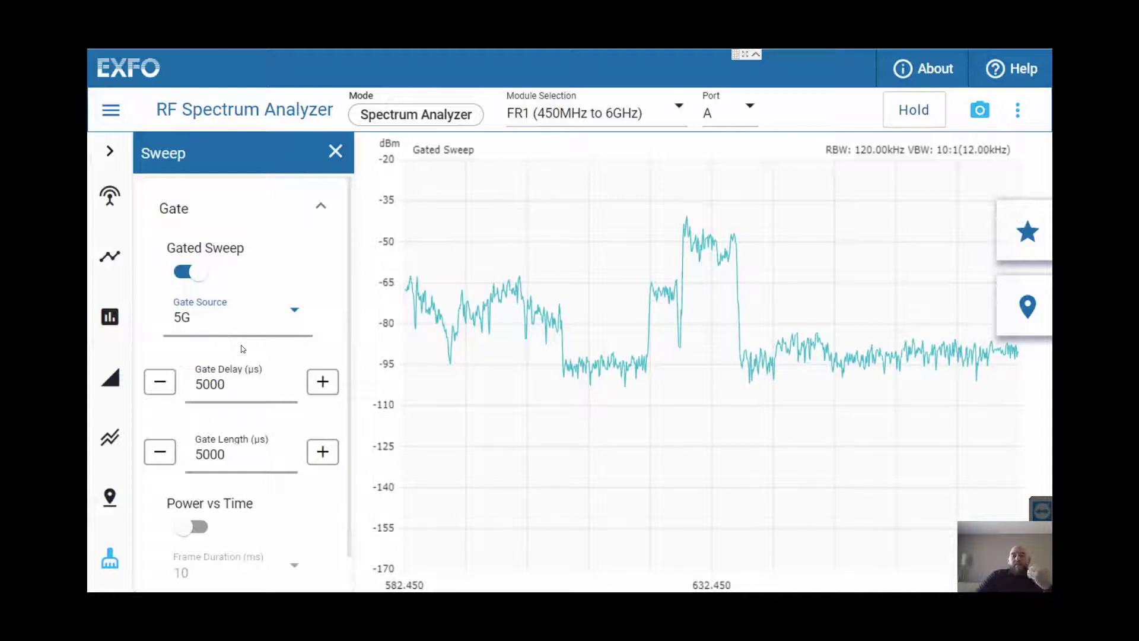
pyautogui.scroll(-5, 254, 334)
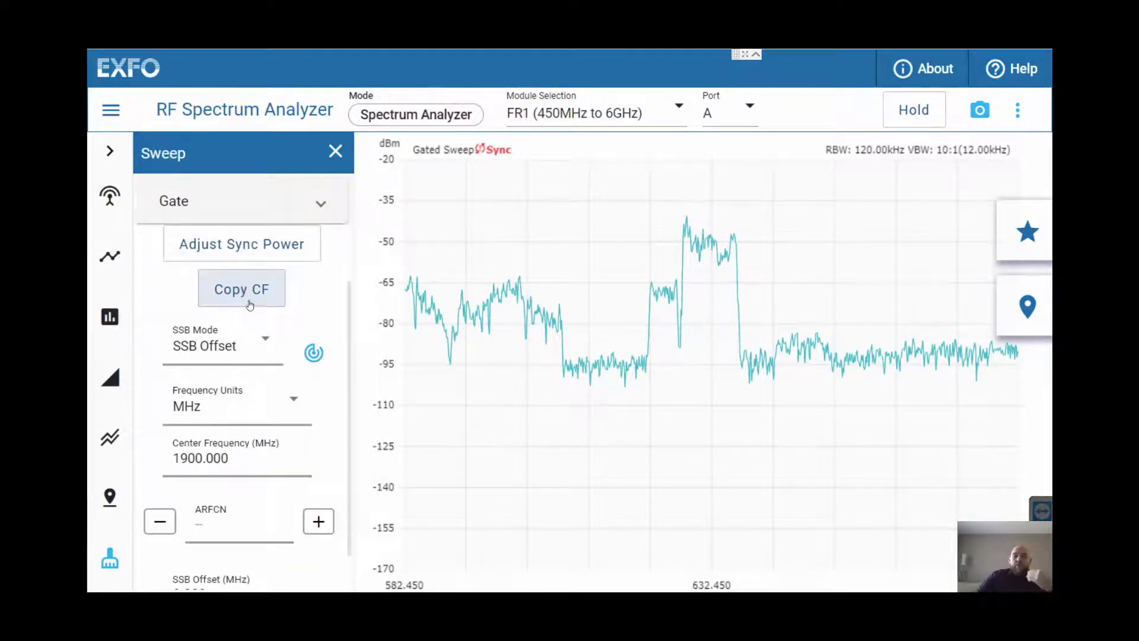
# Copy the center frequency into SSB sync to lock onto GSCN 1580 (632.450 MHz).
pyautogui.click(315, 351)
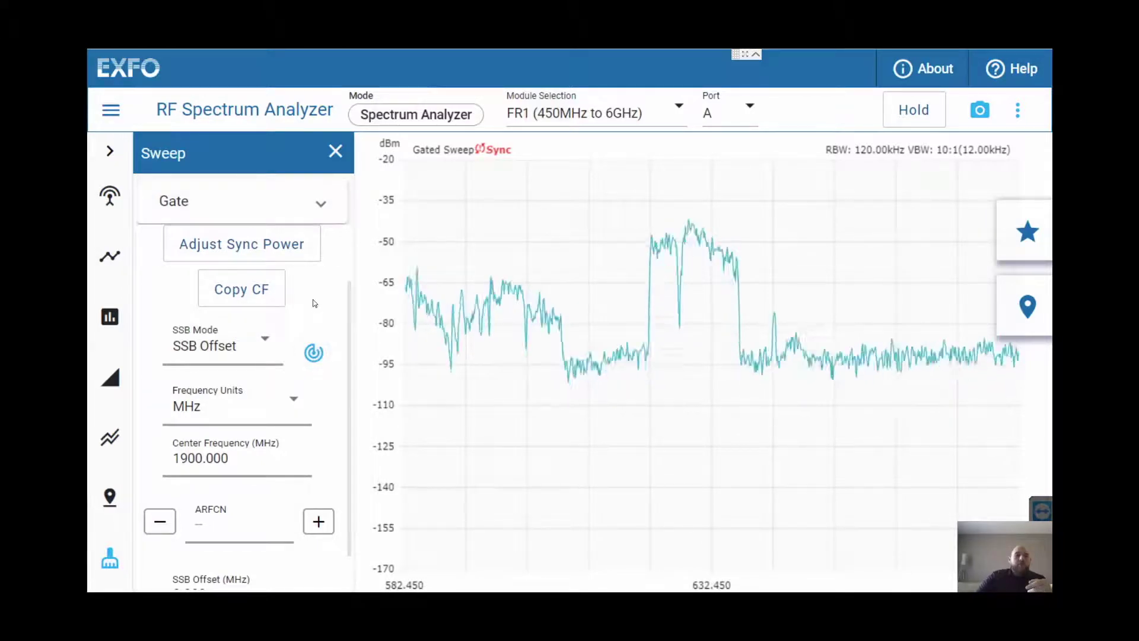
pyautogui.click(254, 300)
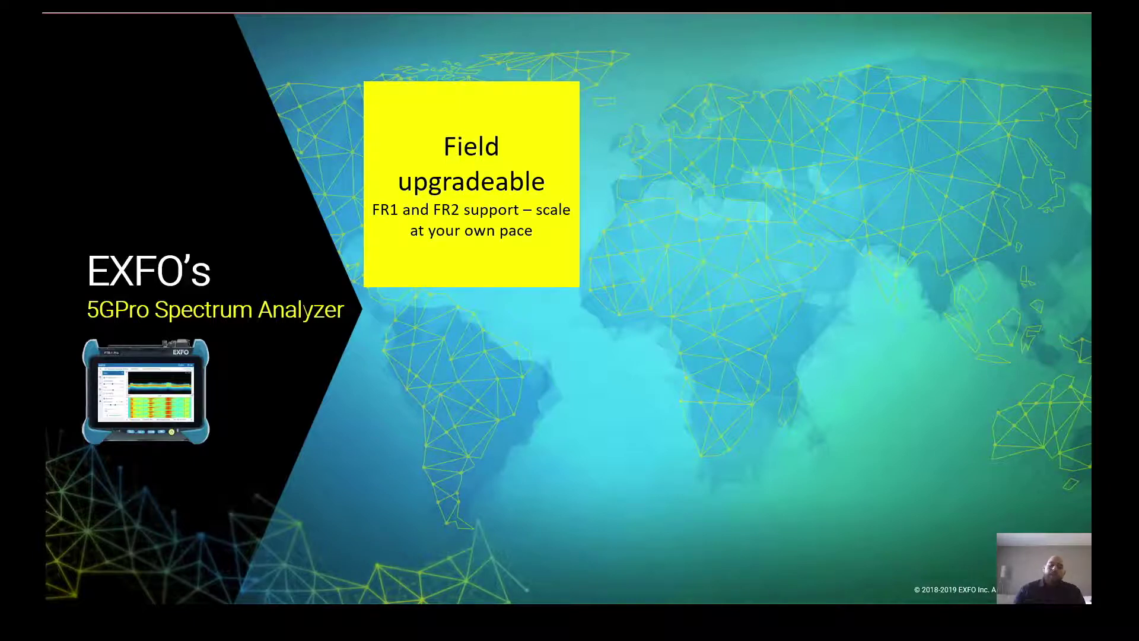
# Advance the slide to reveal the "Highly Intuitive User Interface" box.
pyautogui.press('Right')
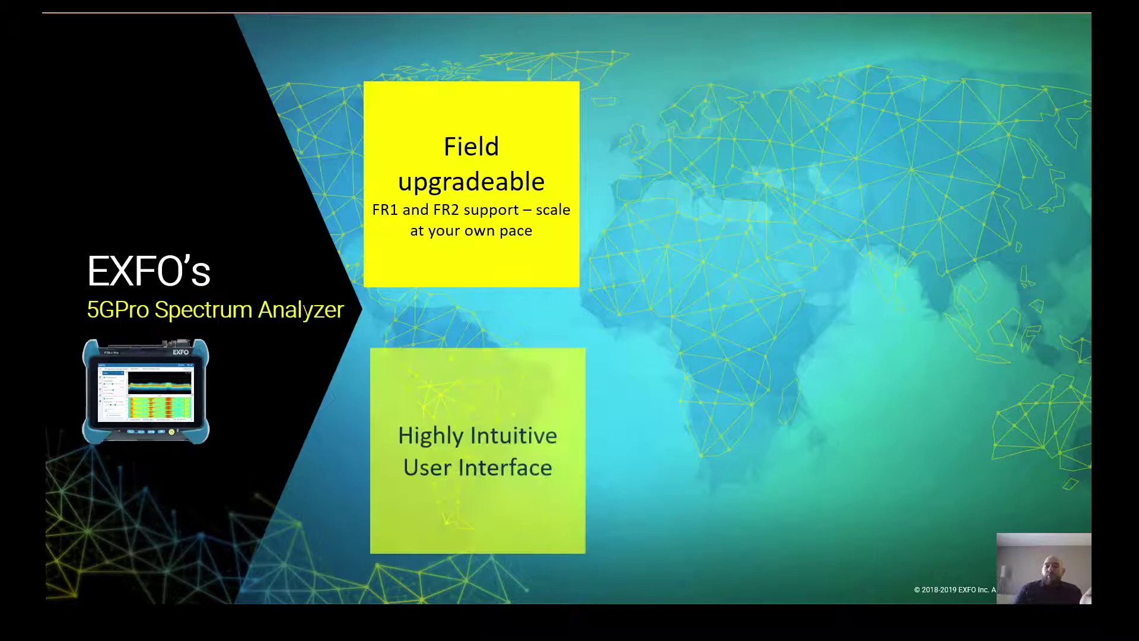